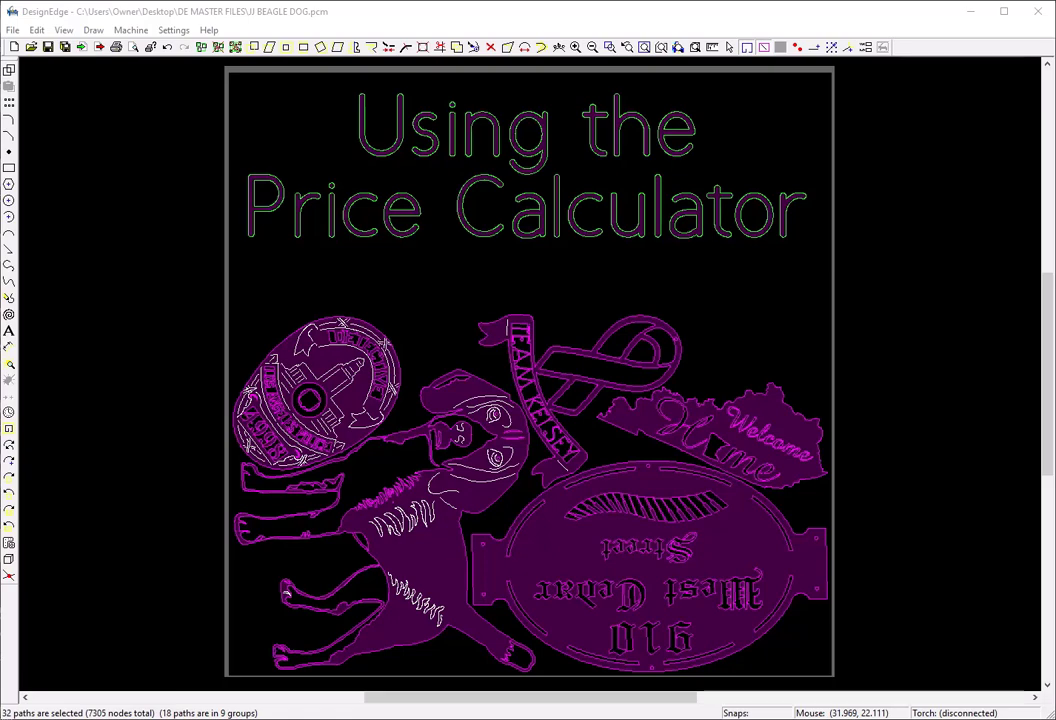
Step: Switch to the pricing calculator spreadsheet in Chrome and check the gauge options for the 11-01-19 sheet cost, keeping 18 Gauge
{"action": "left_click", "coordinate": [495, 700]}
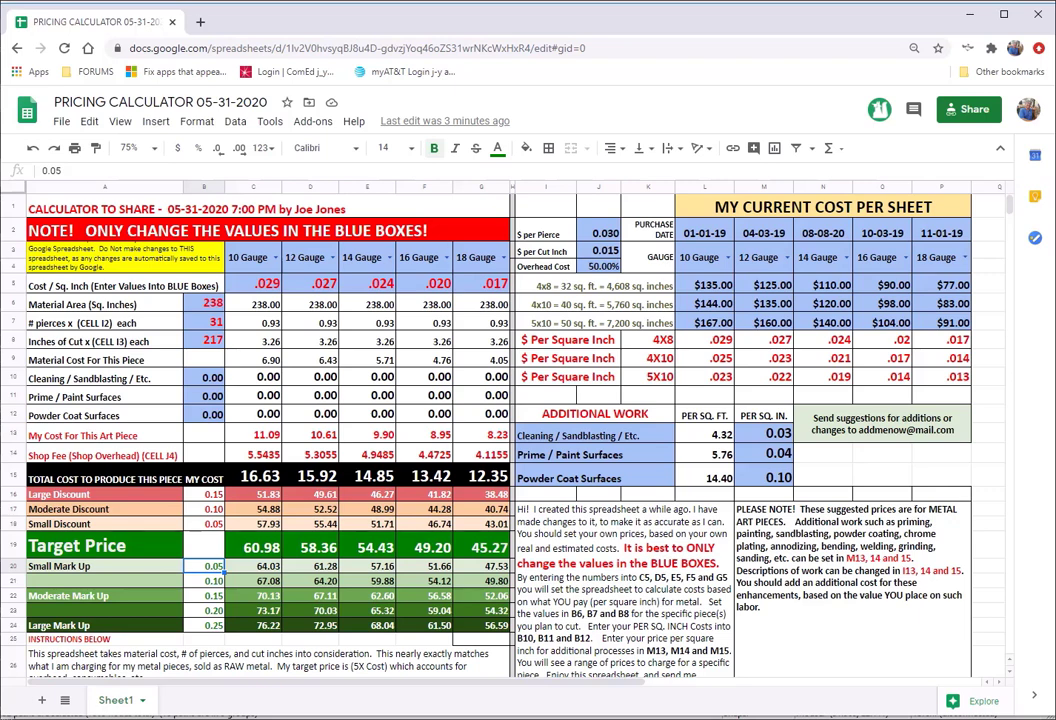
{"action": "left_click", "coordinate": [595, 285]}
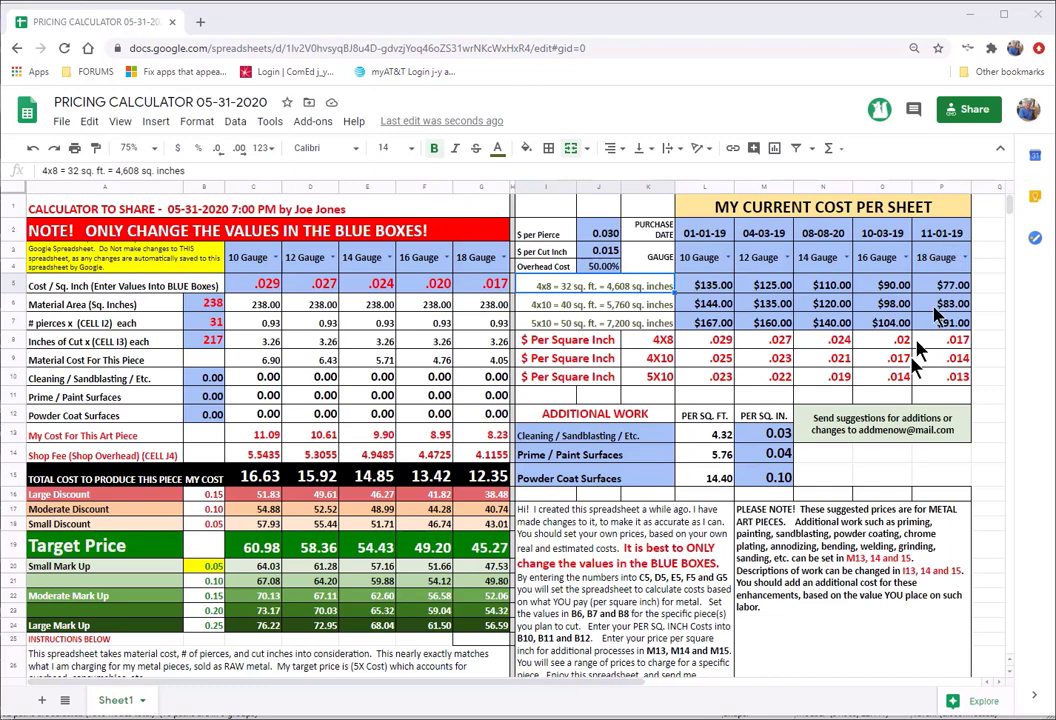
{"action": "left_click", "coordinate": [963, 259]}
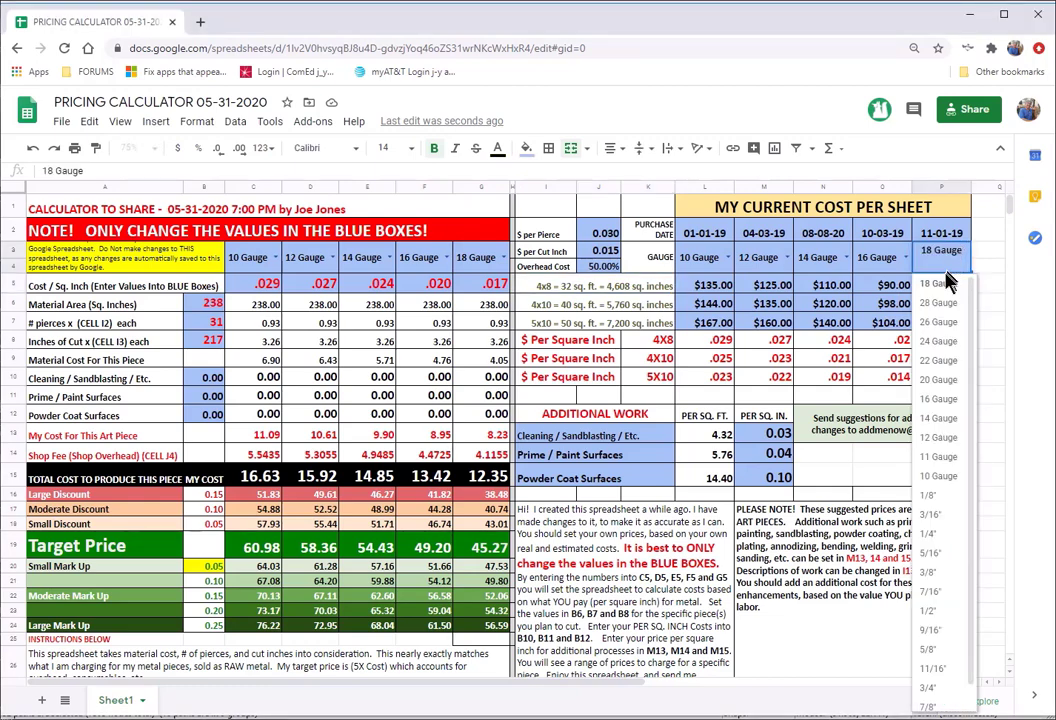
{"action": "left_click", "coordinate": [940, 283]}
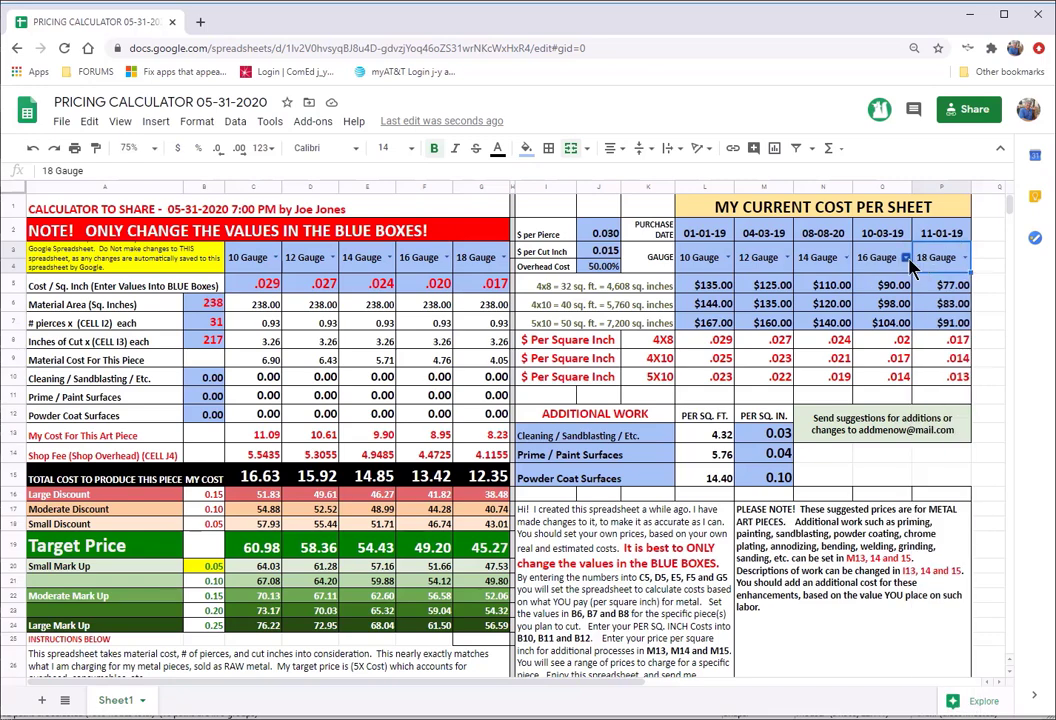
Step: Set the gauge of the 01-01-19 sheet cost column to 1/2" and of the 04-03-19 column to 3/8"
{"action": "left_click", "coordinate": [727, 256]}
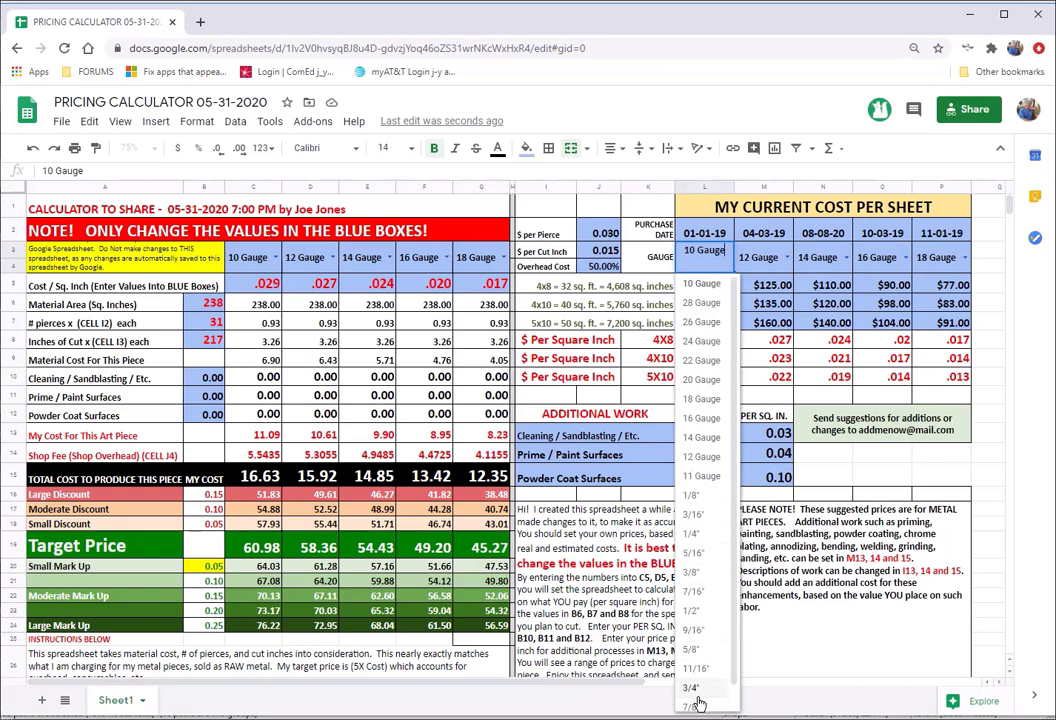
{"action": "left_click", "coordinate": [690, 611]}
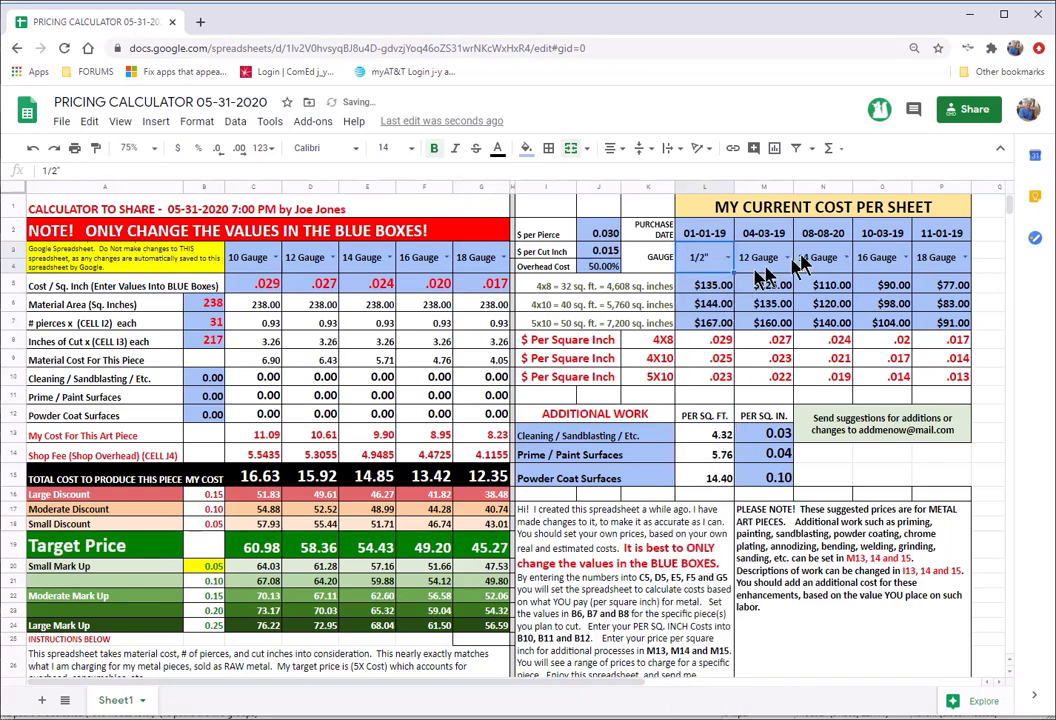
{"action": "left_click", "coordinate": [768, 257]}
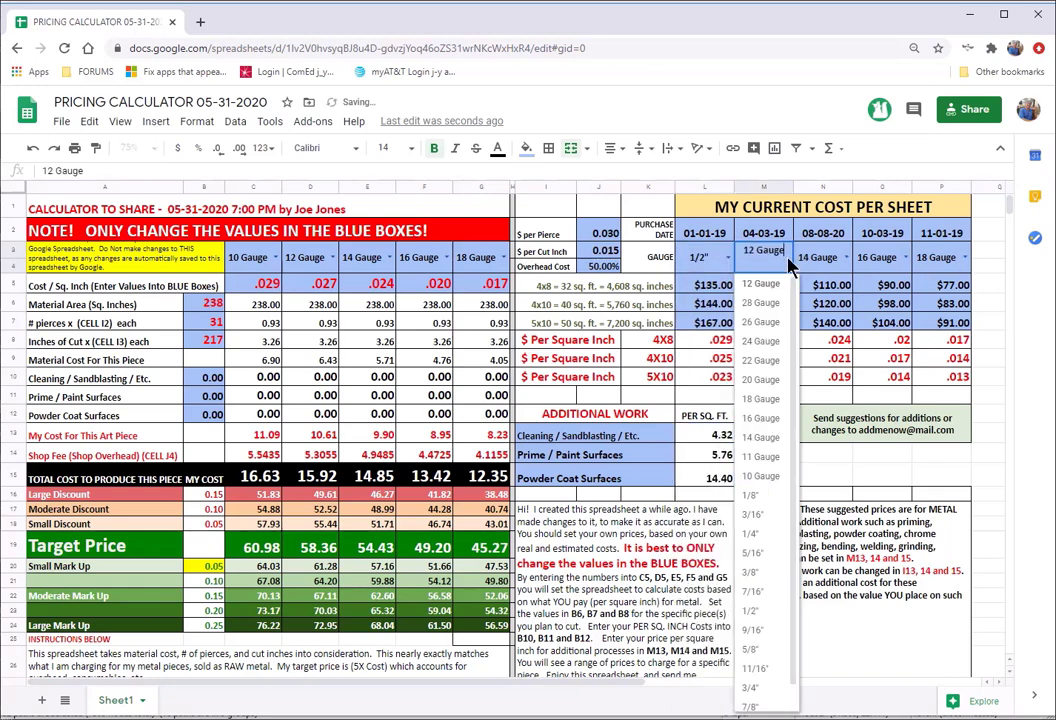
{"action": "left_click", "coordinate": [752, 572]}
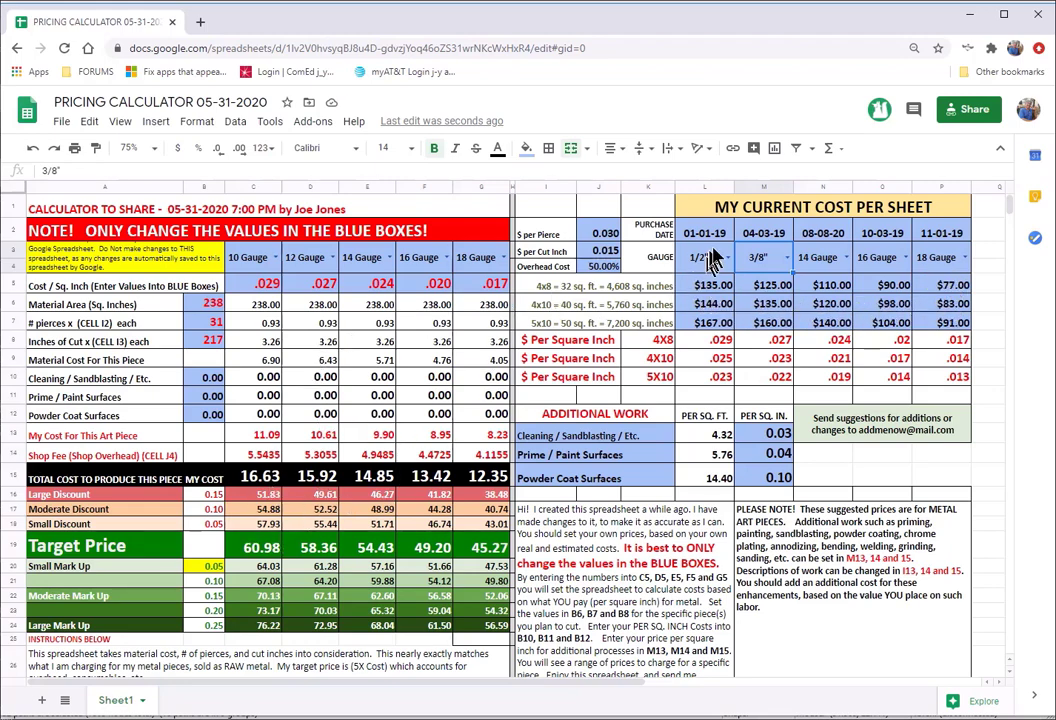
Step: Set the 04-03-19 sheet cost column back to 12 Gauge and the 01-01-19 column back to 10 Gauge
{"action": "left_click", "coordinate": [787, 258]}
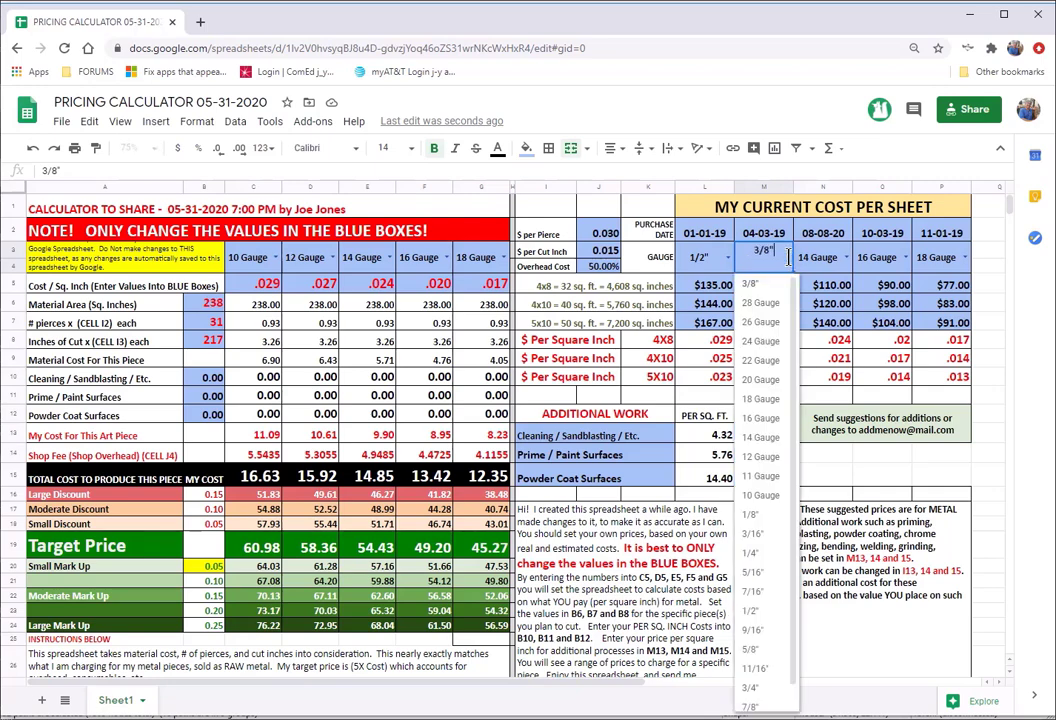
{"action": "left_click", "coordinate": [760, 456]}
{"action": "left_click", "coordinate": [727, 258]}
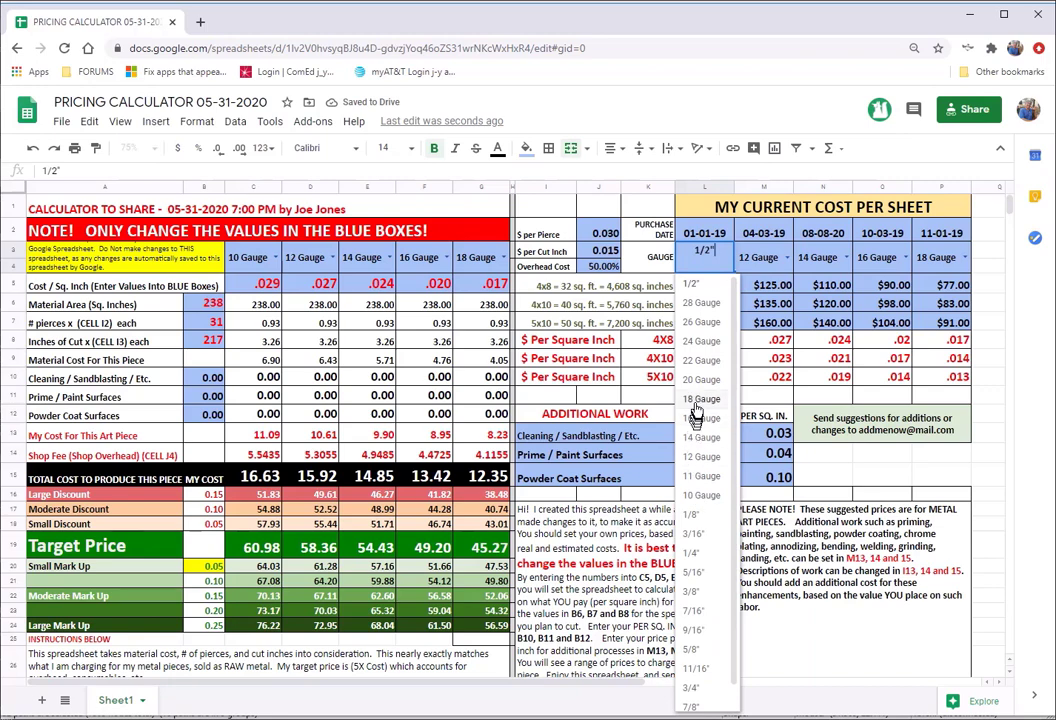
{"action": "left_click", "coordinate": [700, 495]}
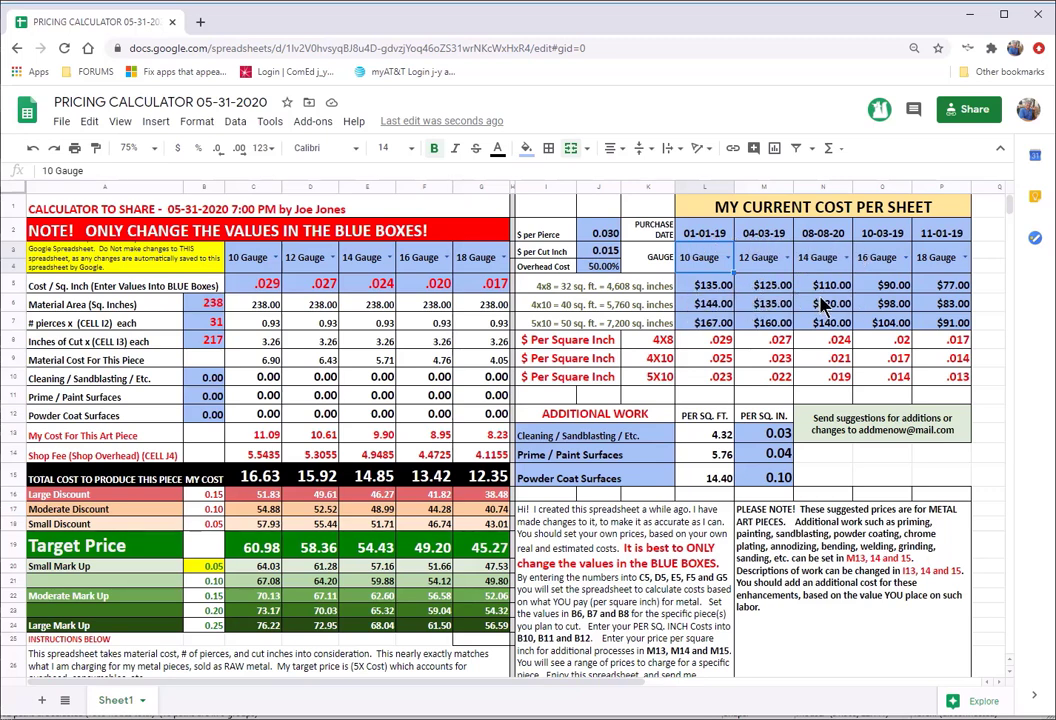
Step: Review the 14 Gauge sheet's purchase date, its 4x8 sheet price and the cost per square inch rows
{"action": "left_click", "coordinate": [823, 236]}
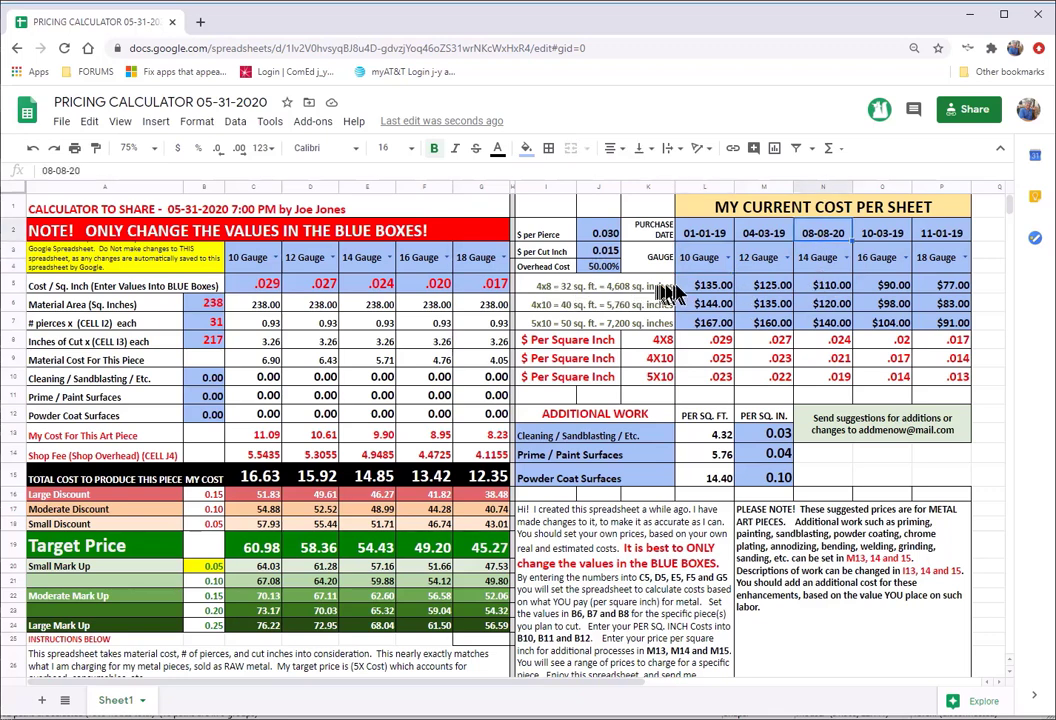
{"action": "left_click", "coordinate": [818, 291]}
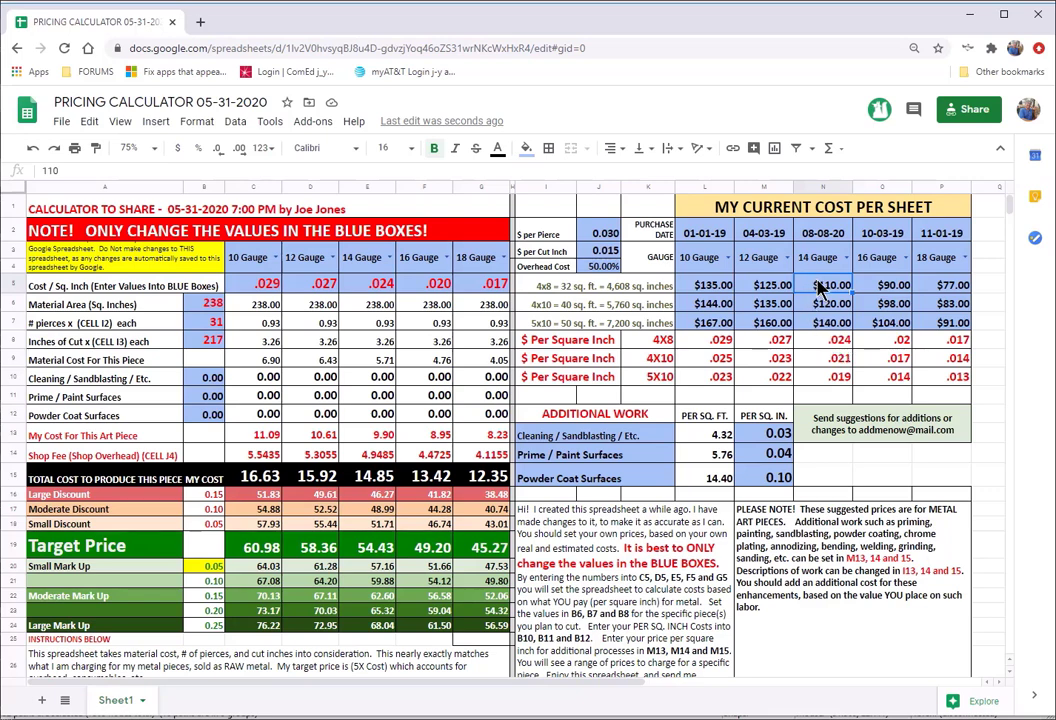
{"action": "left_click", "coordinate": [838, 359]}
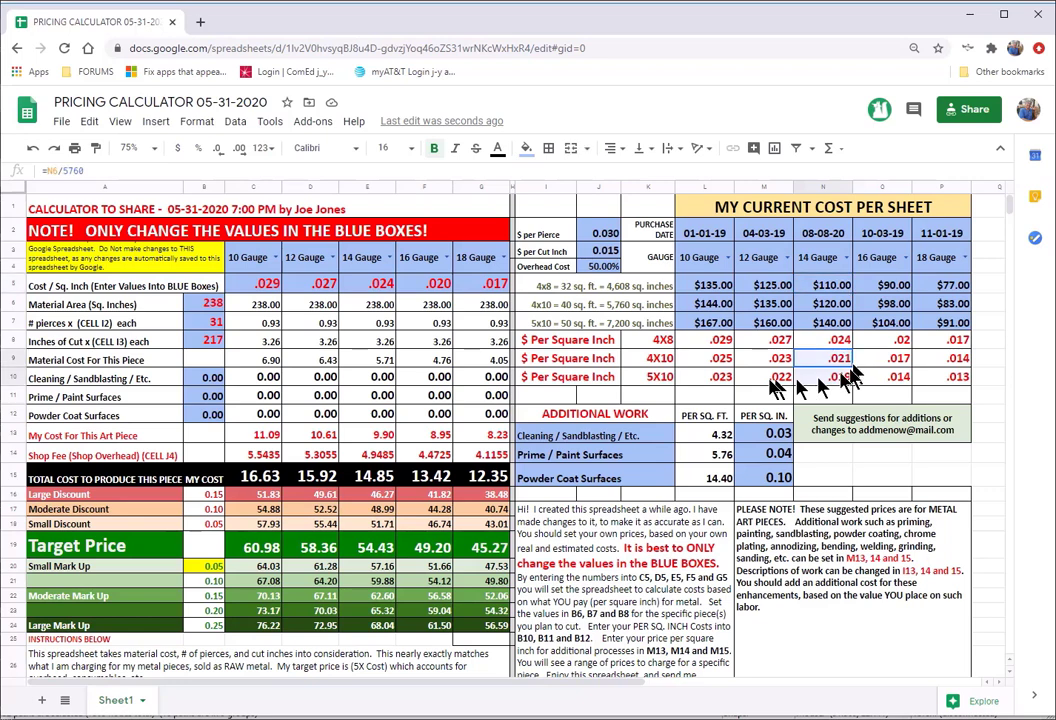
{"action": "left_click", "coordinate": [645, 343]}
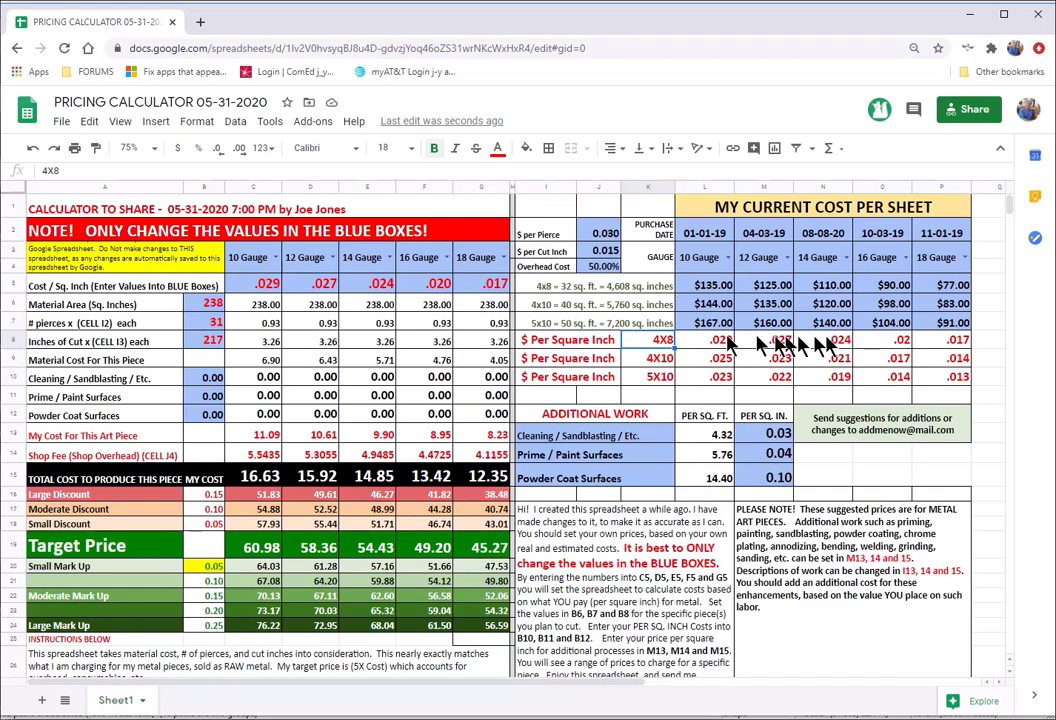
Step: Check the gauge options in the calculator's third material column, keep 14 Gauge, and inspect its cost per square inch
{"action": "left_click", "coordinate": [387, 257]}
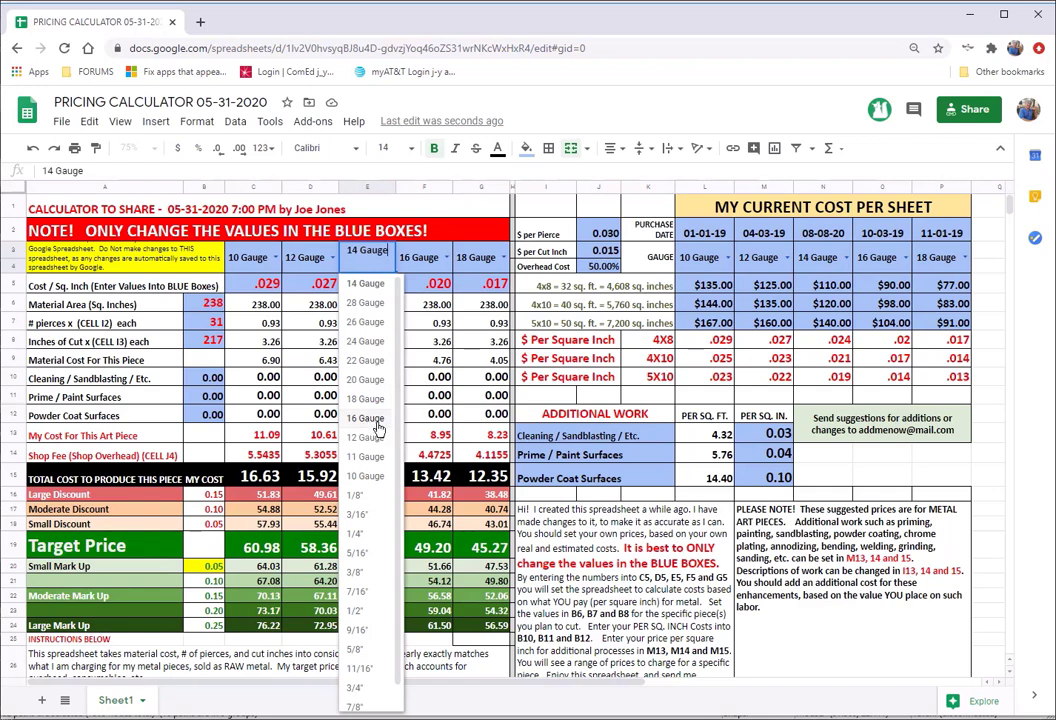
{"action": "left_click", "coordinate": [365, 284]}
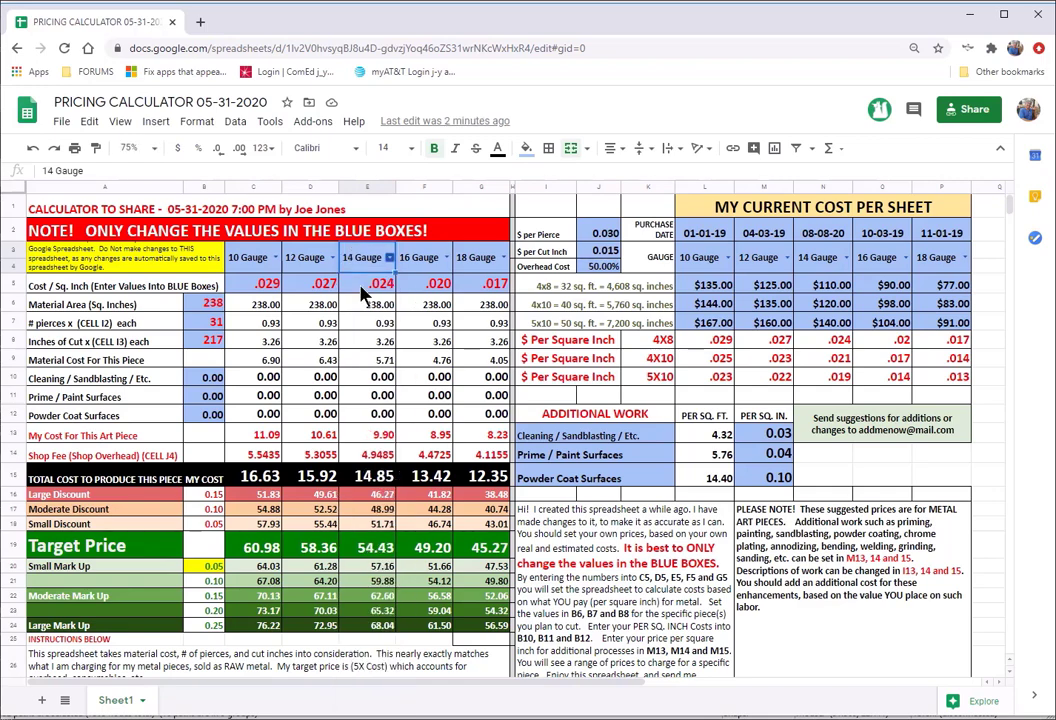
{"action": "left_click", "coordinate": [375, 286]}
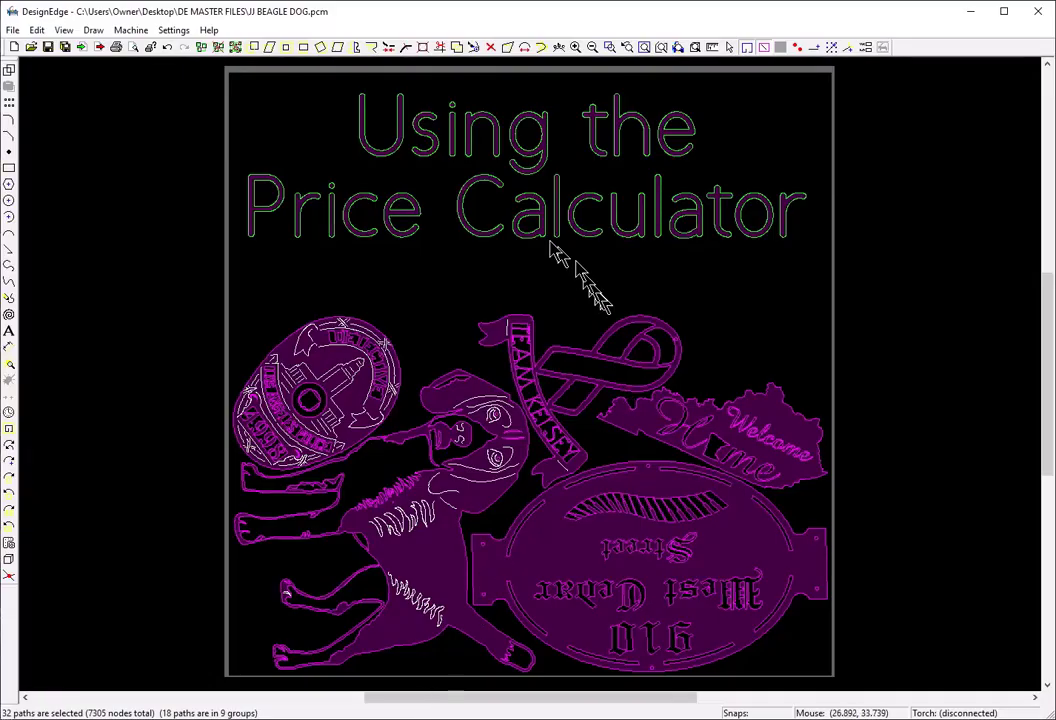
Step: Switch to DesignEdge and examine the nested art pieces one by one, including the awareness ribbon, detective badge and beagle
{"action": "left_click", "coordinate": [212, 306]}
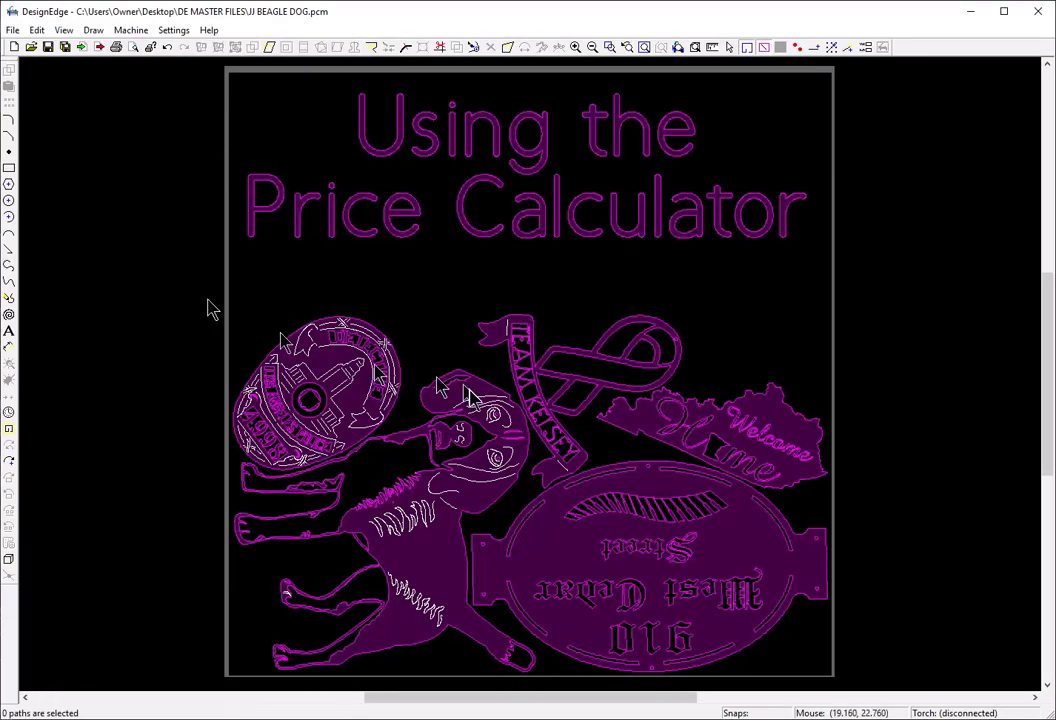
{"action": "left_click", "coordinate": [595, 368]}
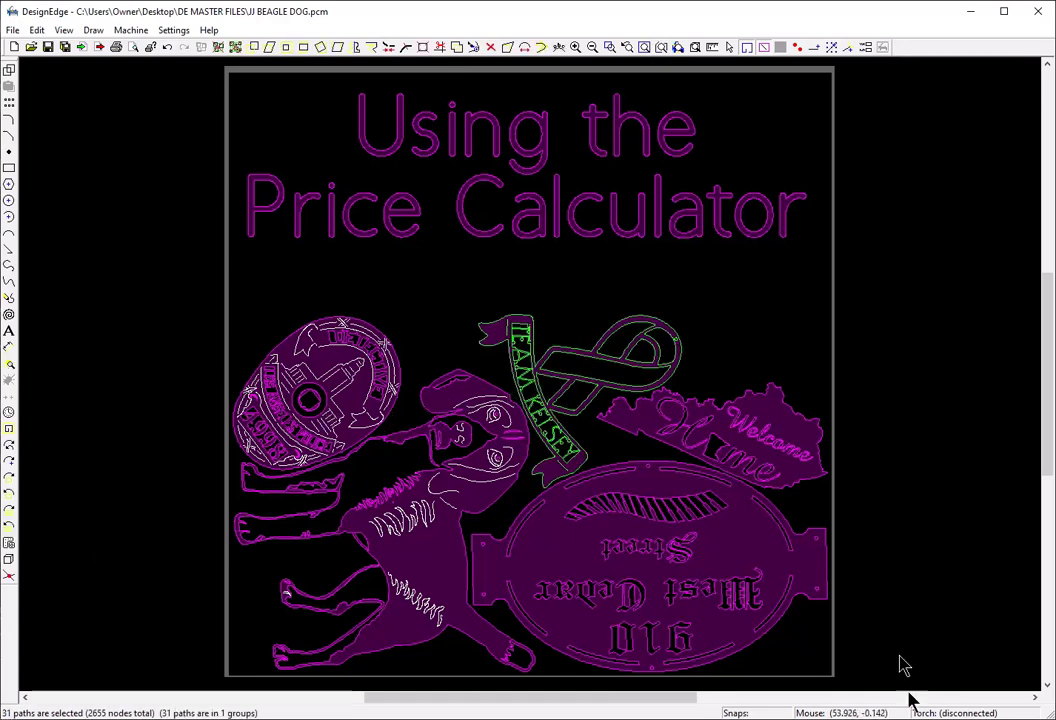
{"action": "left_click", "coordinate": [330, 421]}
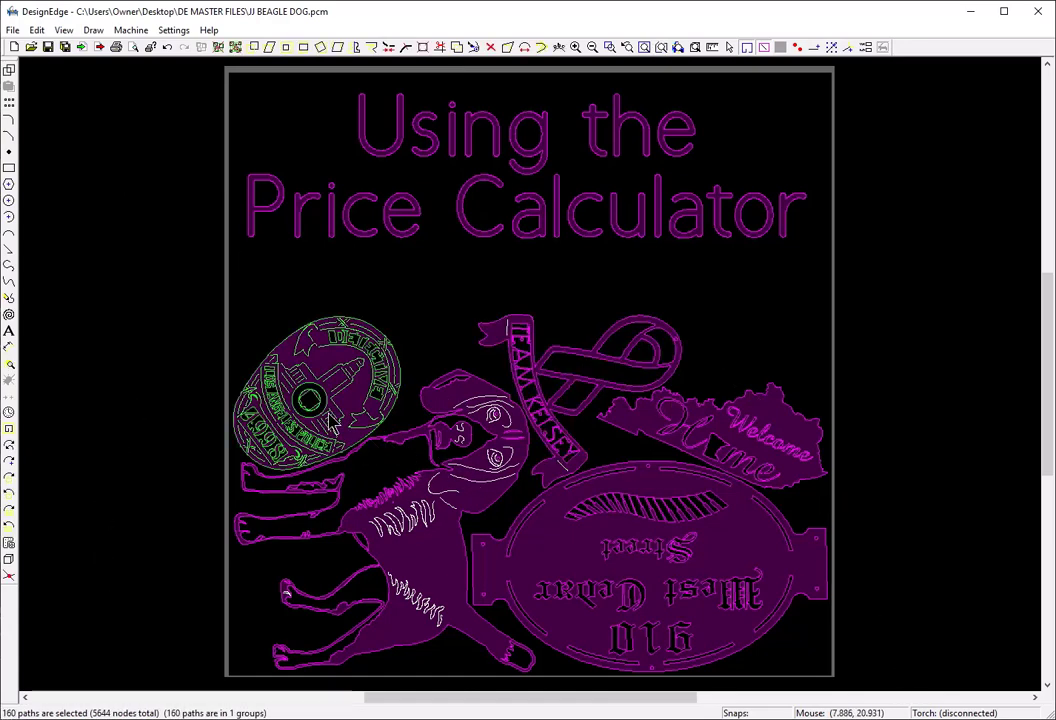
{"action": "left_click", "coordinate": [340, 436]}
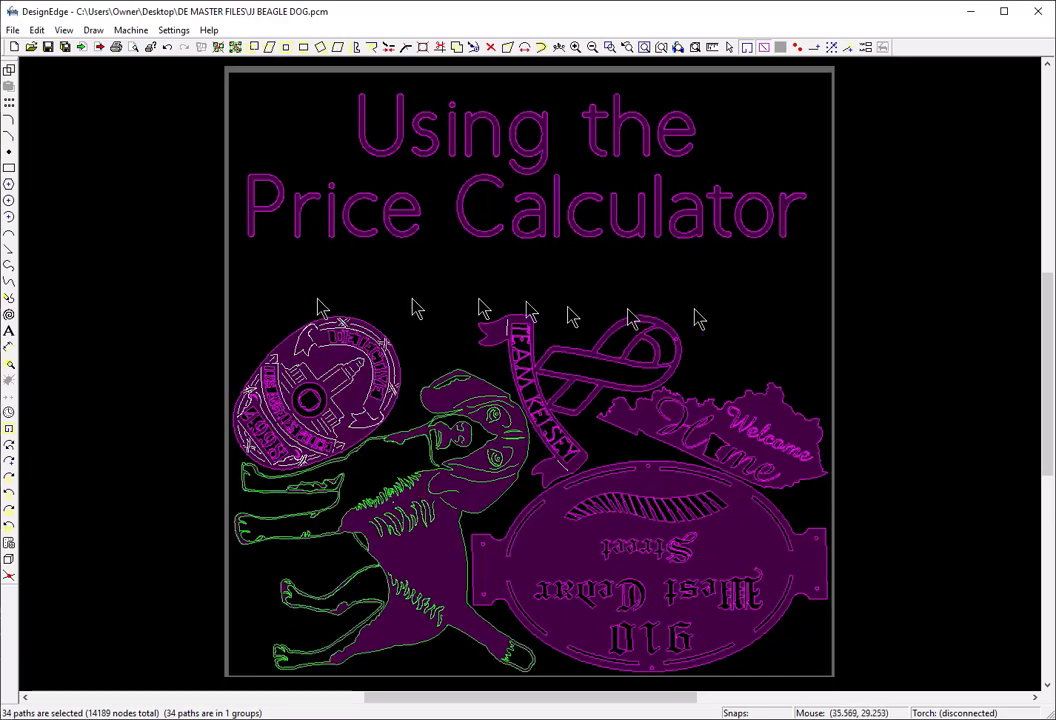
{"action": "left_click", "coordinate": [568, 378]}
{"action": "left_click", "coordinate": [677, 418]}
{"action": "left_click", "coordinate": [600, 490]}
{"action": "left_click", "coordinate": [560, 455]}
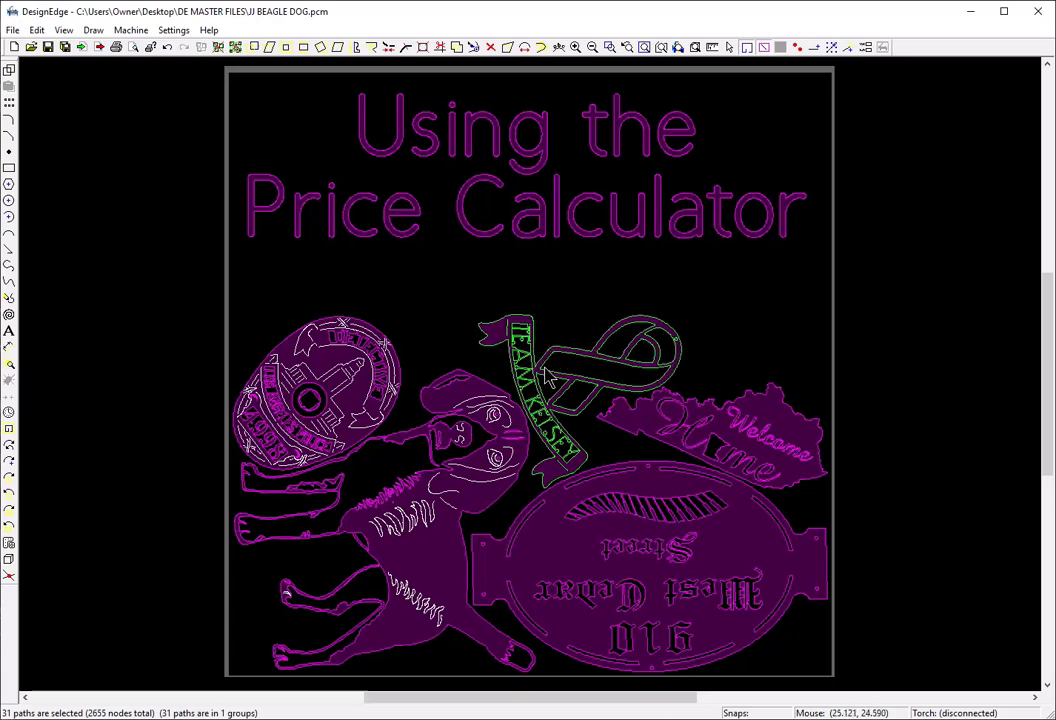
{"action": "left_click", "coordinate": [597, 690]}
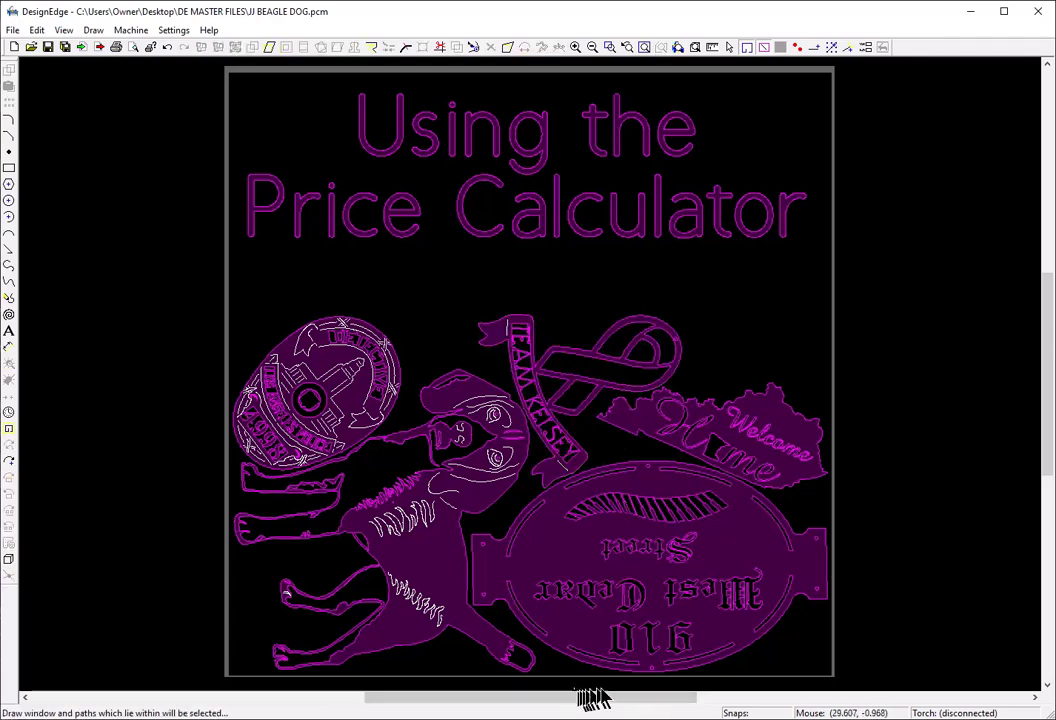
Step: Copy the awareness ribbon with its name banner into the empty space to the right of the sheet
{"action": "left_click_drag", "start_coordinate": [615, 702], "coordinate": [665, 703]}
{"action": "left_click", "coordinate": [401, 398]}
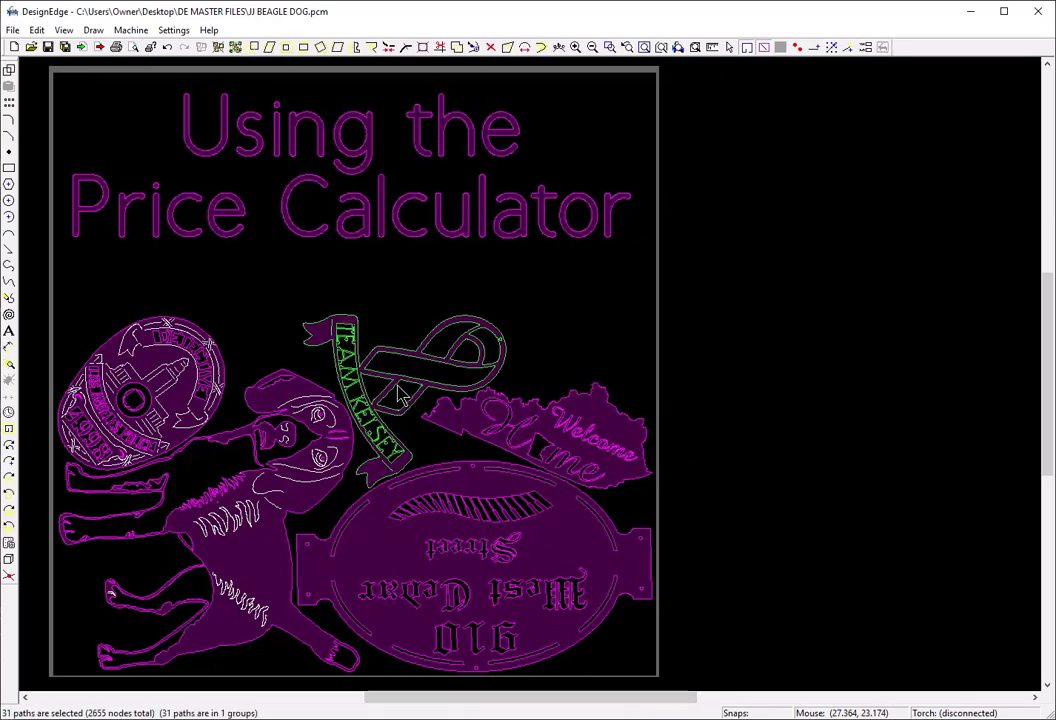
{"action": "key", "text": "ctrl+c"}
{"action": "left_click", "coordinate": [402, 369]}
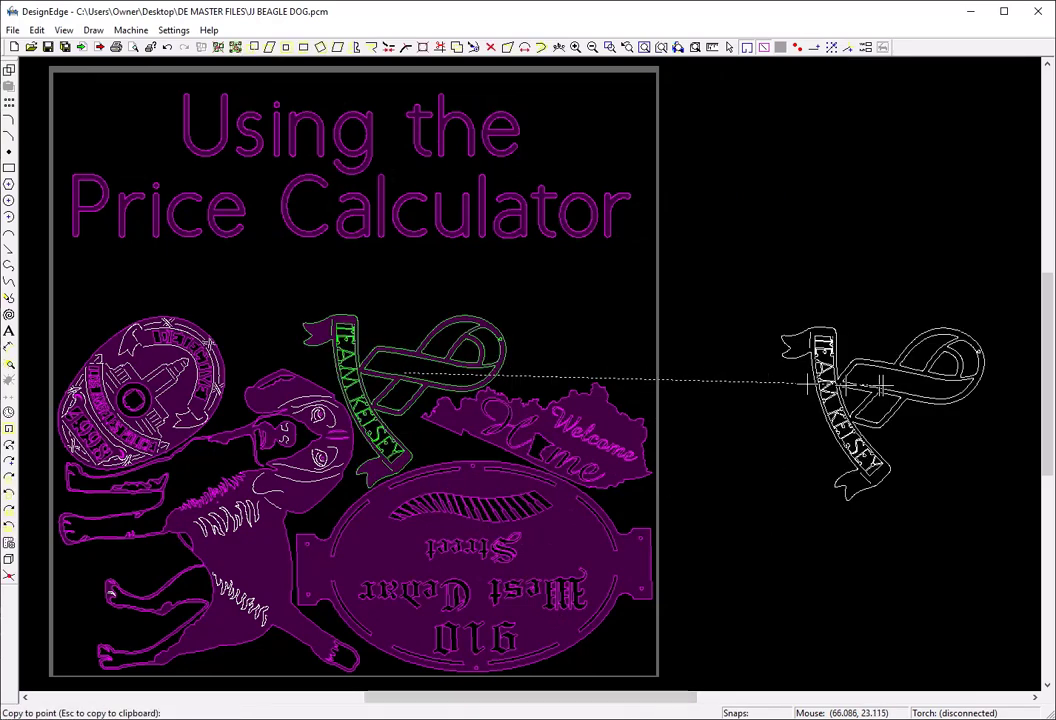
{"action": "left_click", "coordinate": [832, 384]}
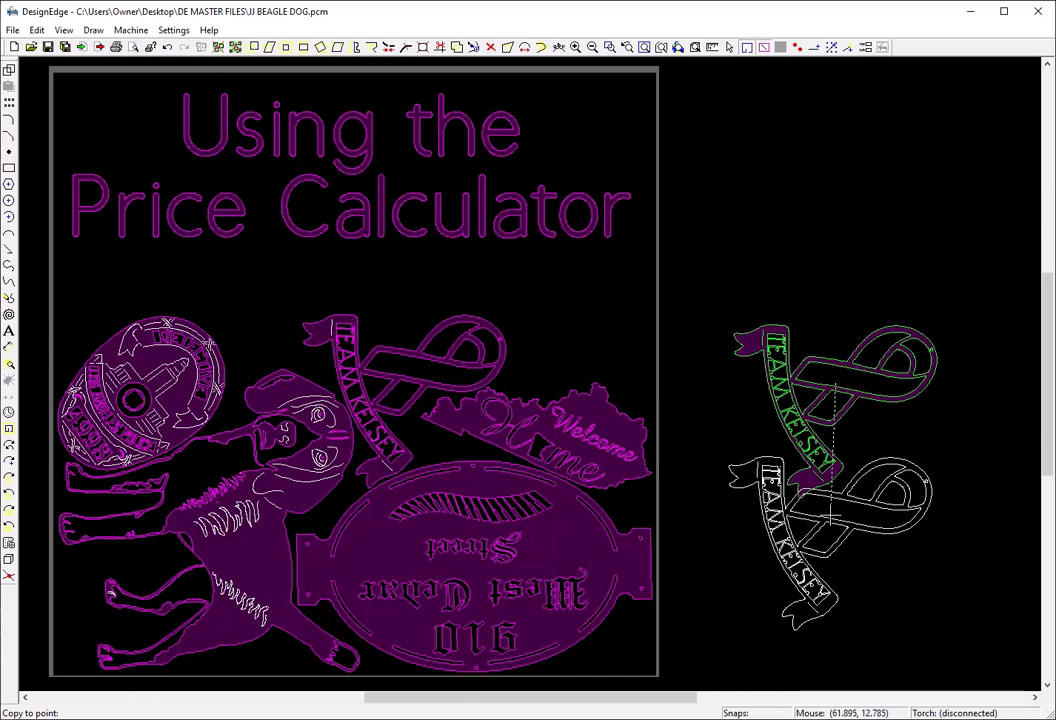
{"action": "key", "text": "Escape"}
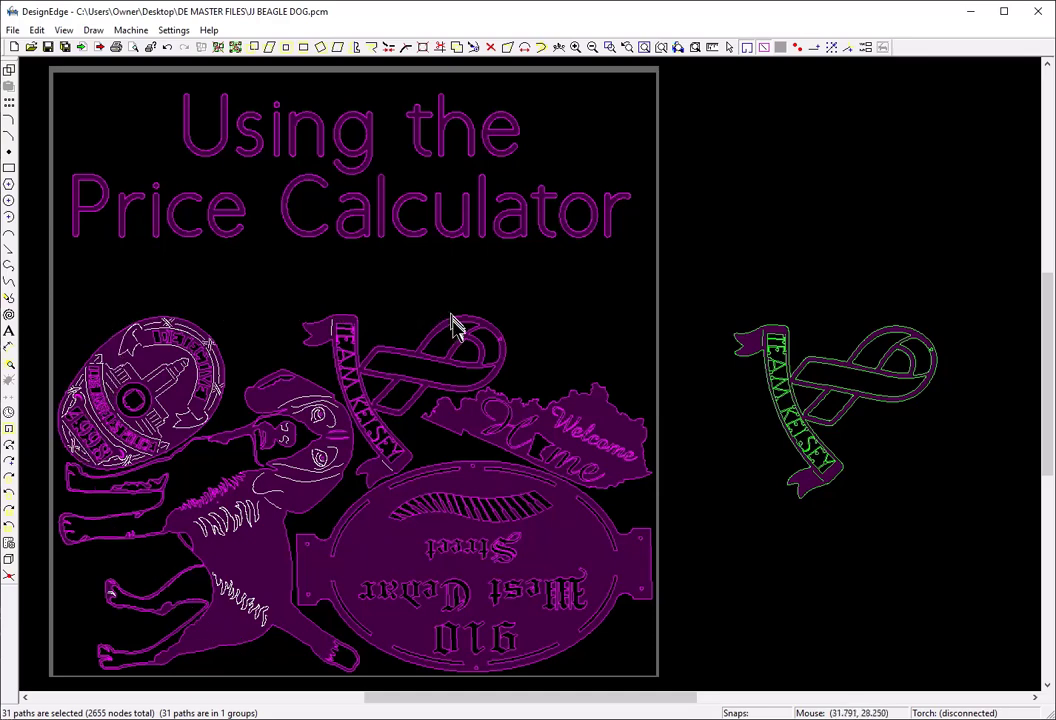
Step: Draw a rectangle of about 17 by 15 units closely around the copied ribbon
{"action": "left_click", "coordinate": [862, 427]}
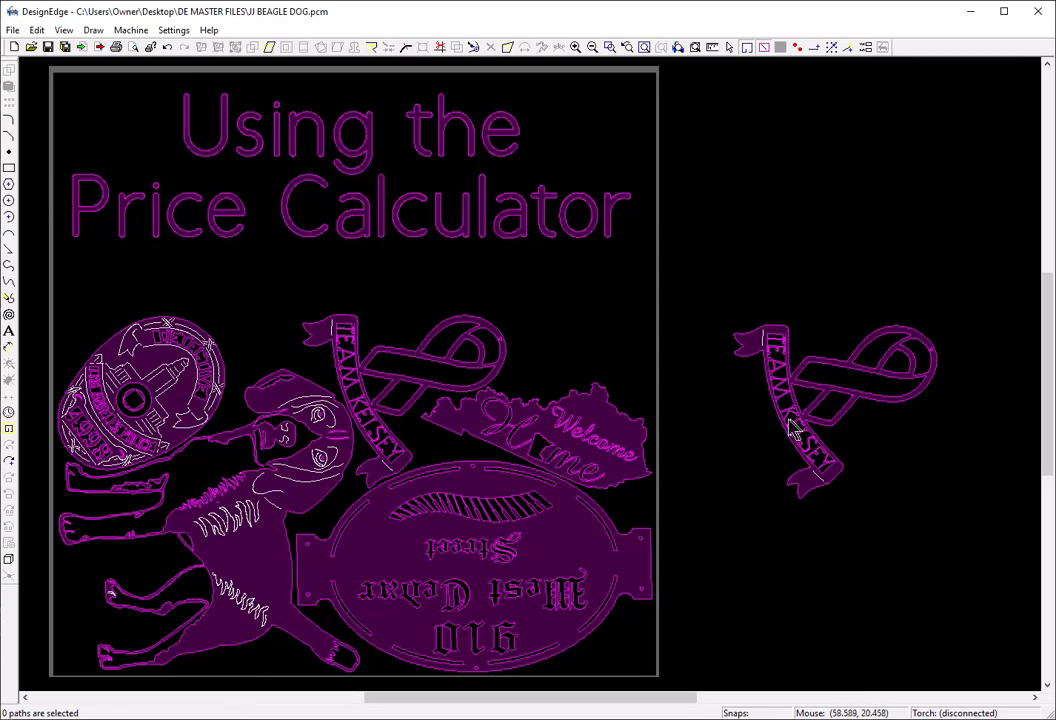
{"action": "key", "text": "r"}
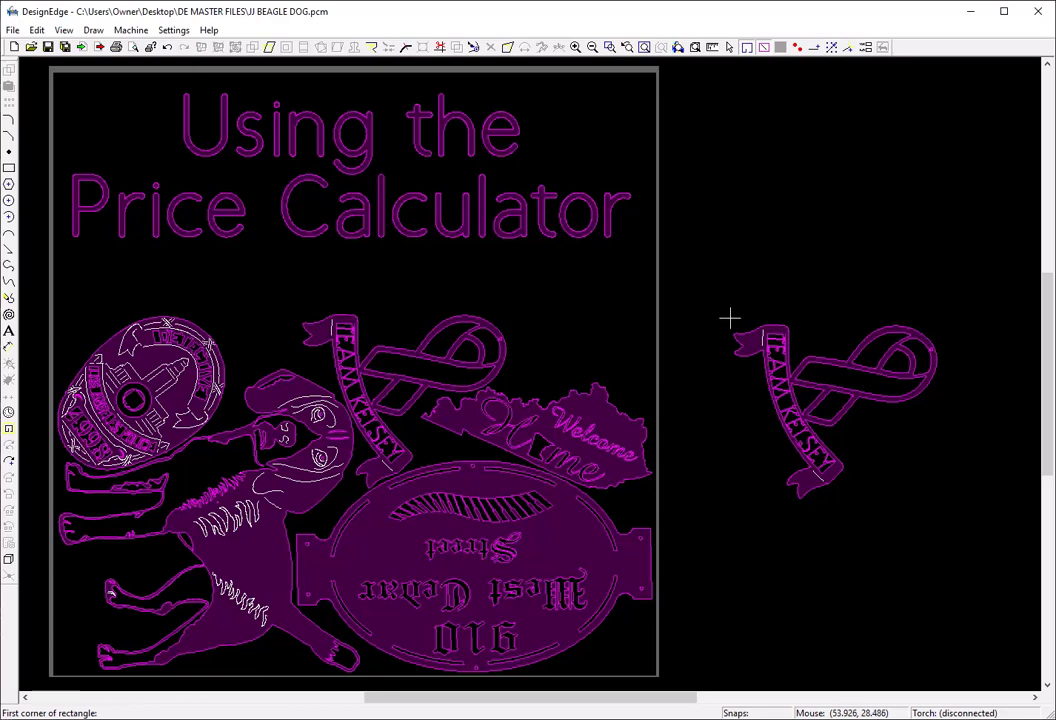
{"action": "left_click", "coordinate": [729, 318]}
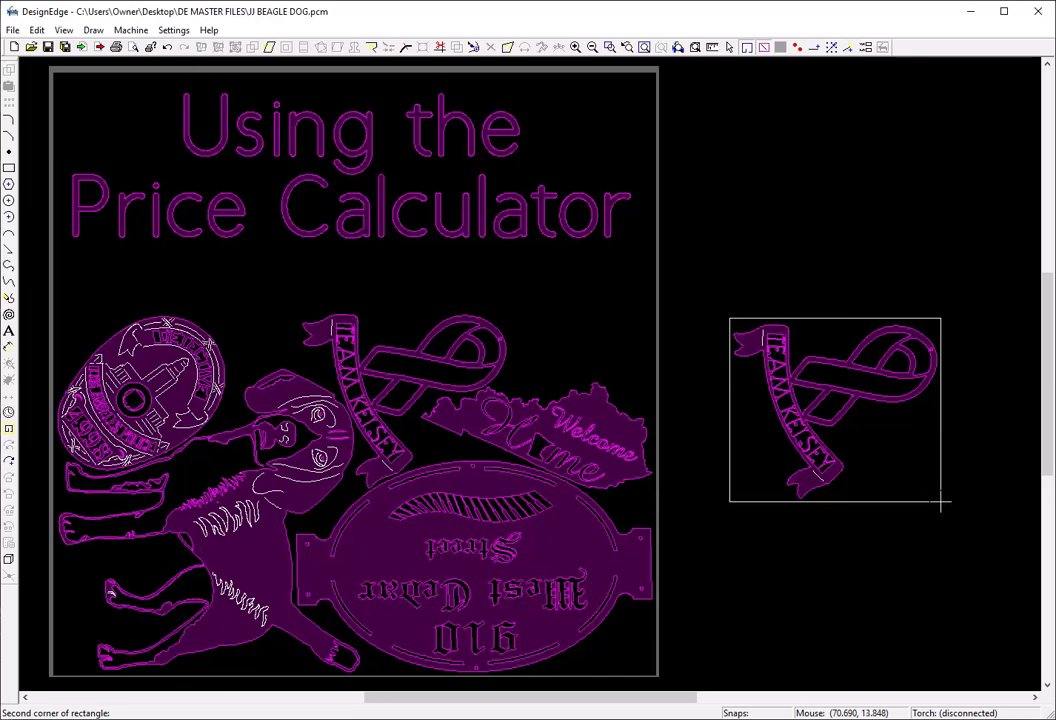
{"action": "left_click", "coordinate": [941, 503]}
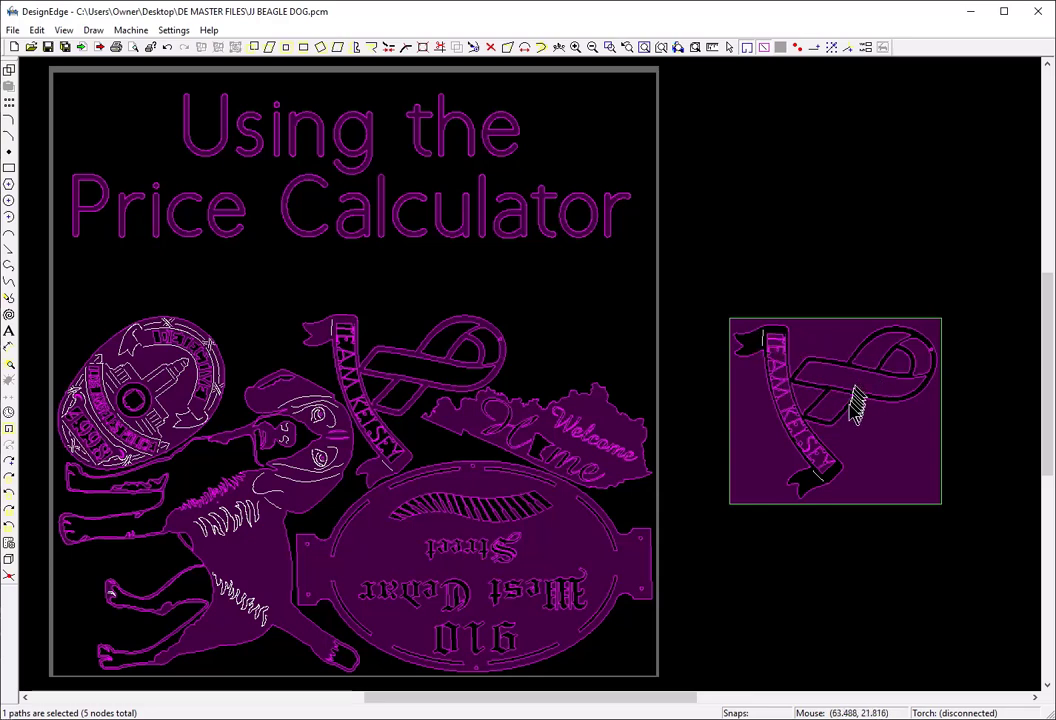
Step: Try rotating the copied ribbon and banner slightly inside the surrounding rectangle
{"action": "left_click", "coordinate": [785, 378]}
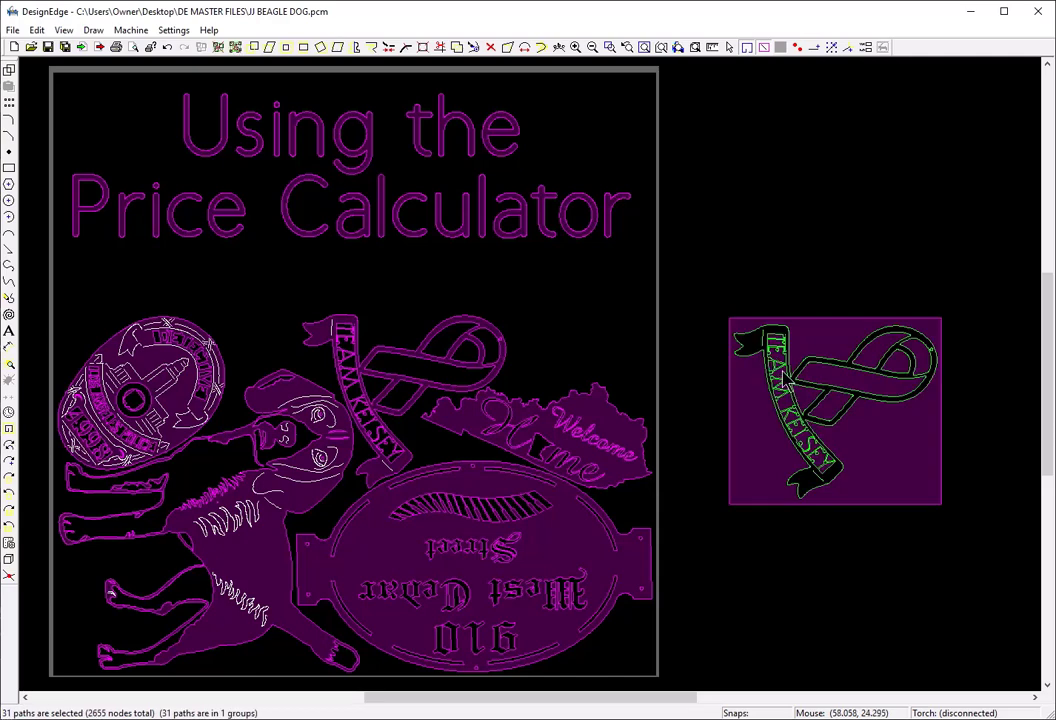
{"action": "key", "text": "ctrl+r"}
{"action": "left_click", "coordinate": [770, 342]}
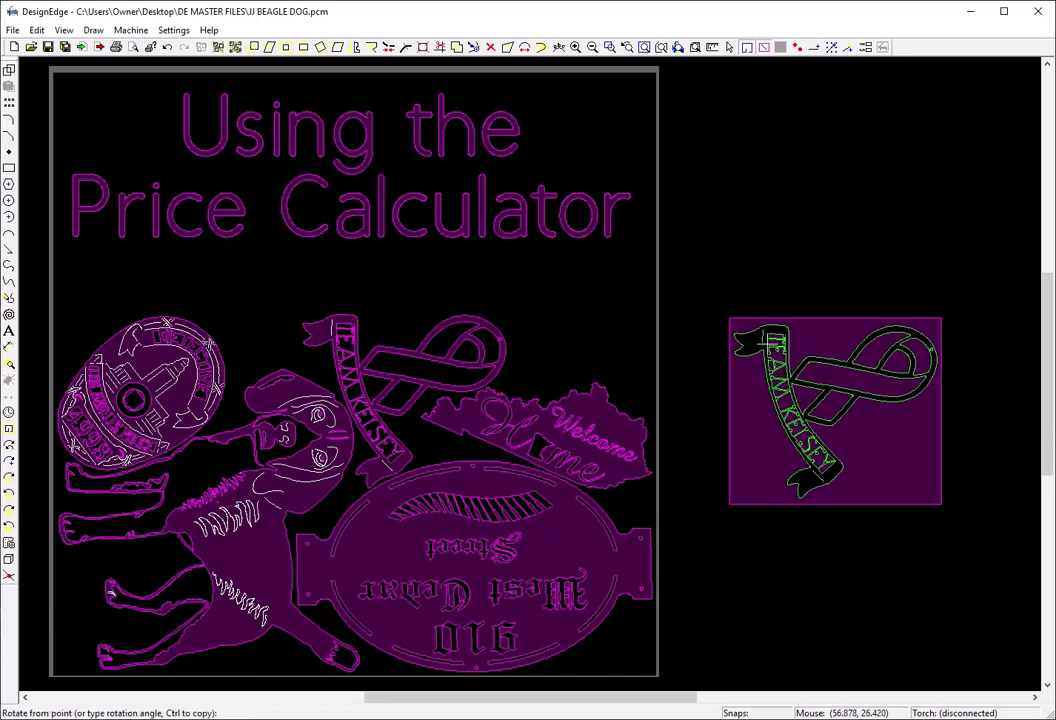
{"action": "left_click", "coordinate": [905, 355]}
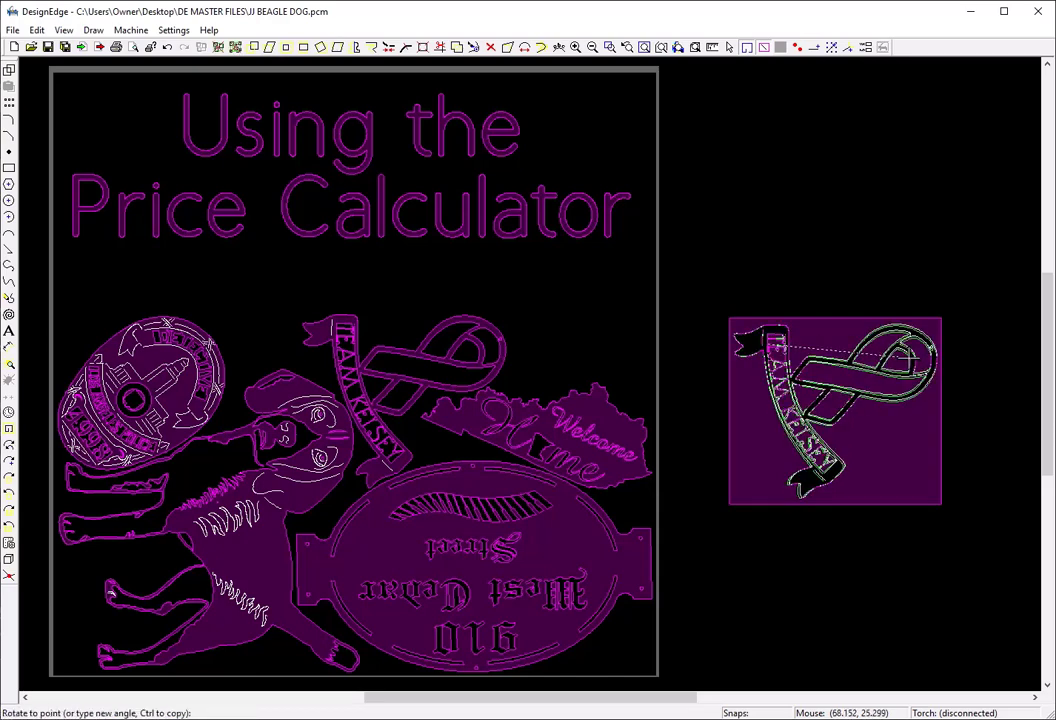
{"action": "left_click", "coordinate": [904, 354]}
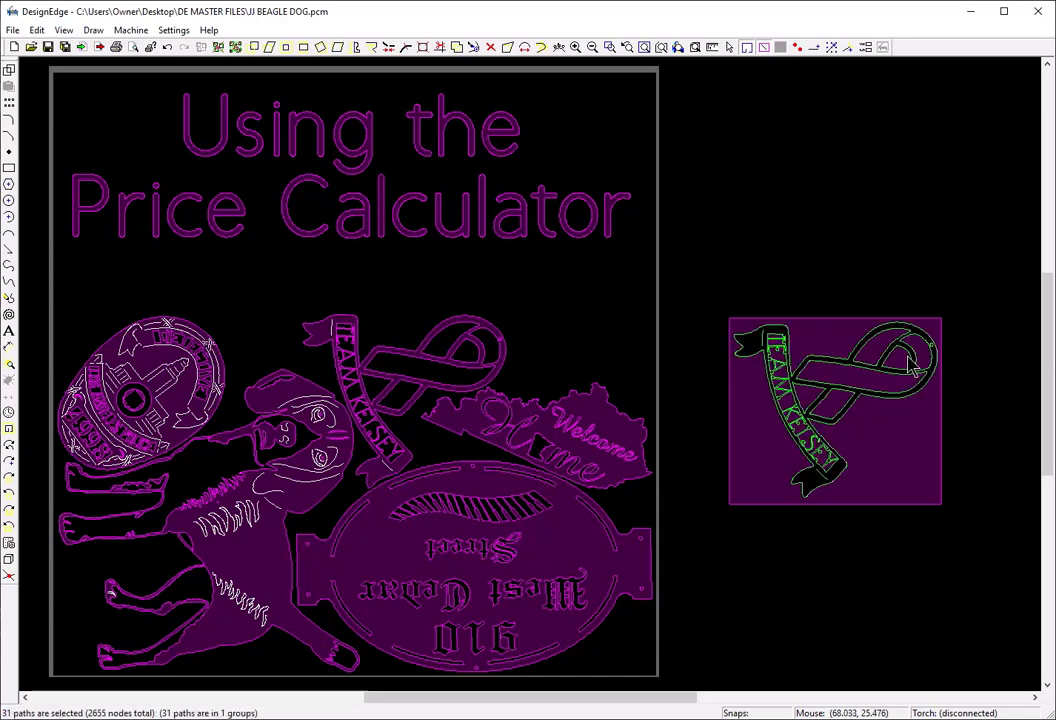
{"action": "right_click", "coordinate": [788, 372]}
{"action": "left_click", "coordinate": [783, 348]}
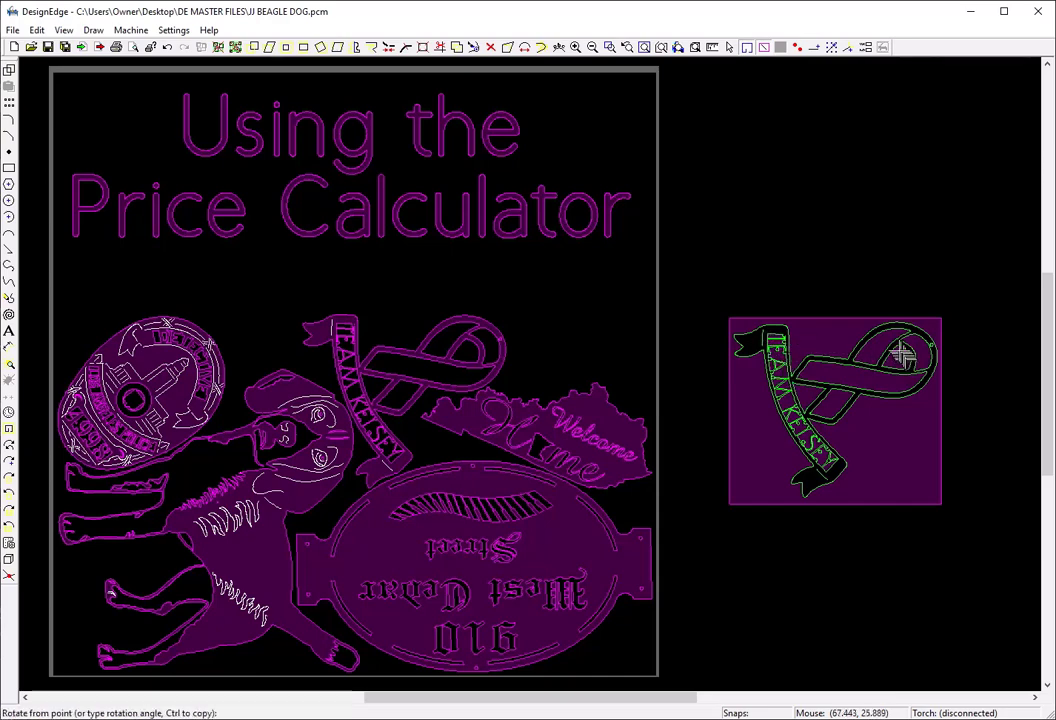
{"action": "left_click", "coordinate": [872, 342]}
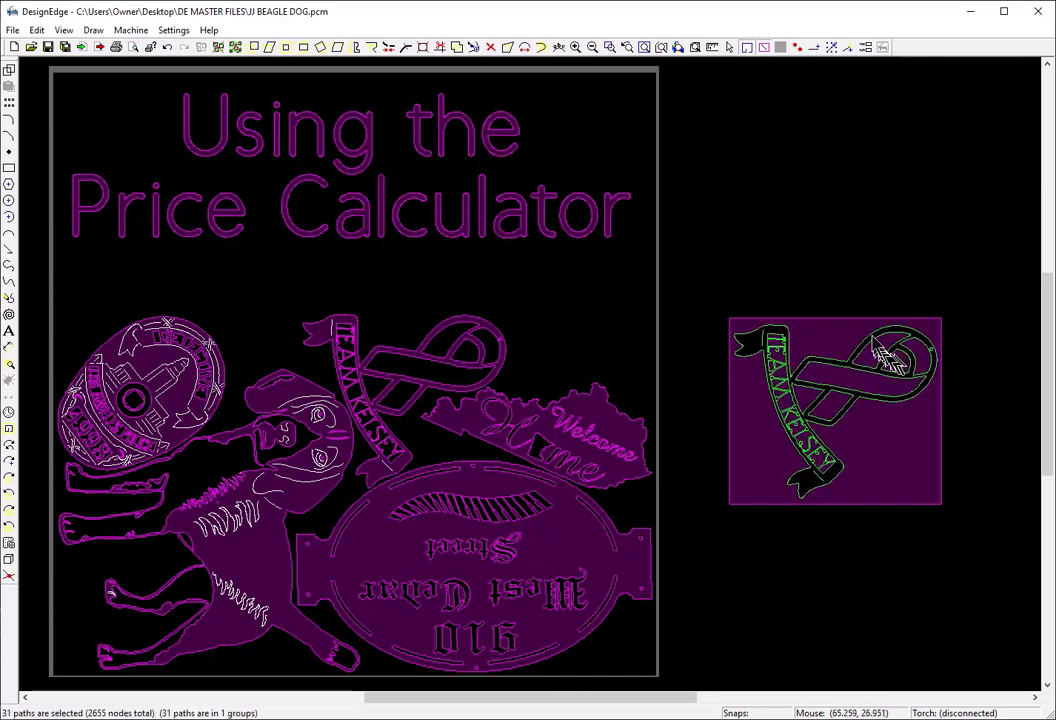
Step: Shift the rectangle slightly so that it encloses the copied ribbon and banner evenly
{"action": "left_click", "coordinate": [847, 320]}
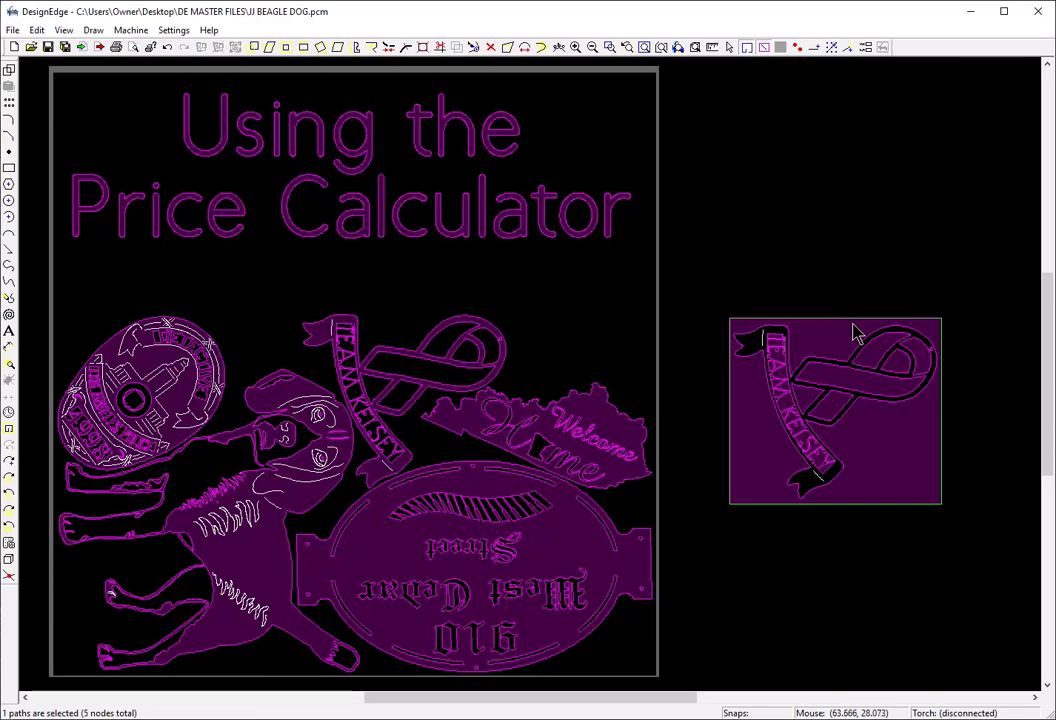
{"action": "left_click", "coordinate": [853, 320]}
{"action": "left_click", "coordinate": [851, 320]}
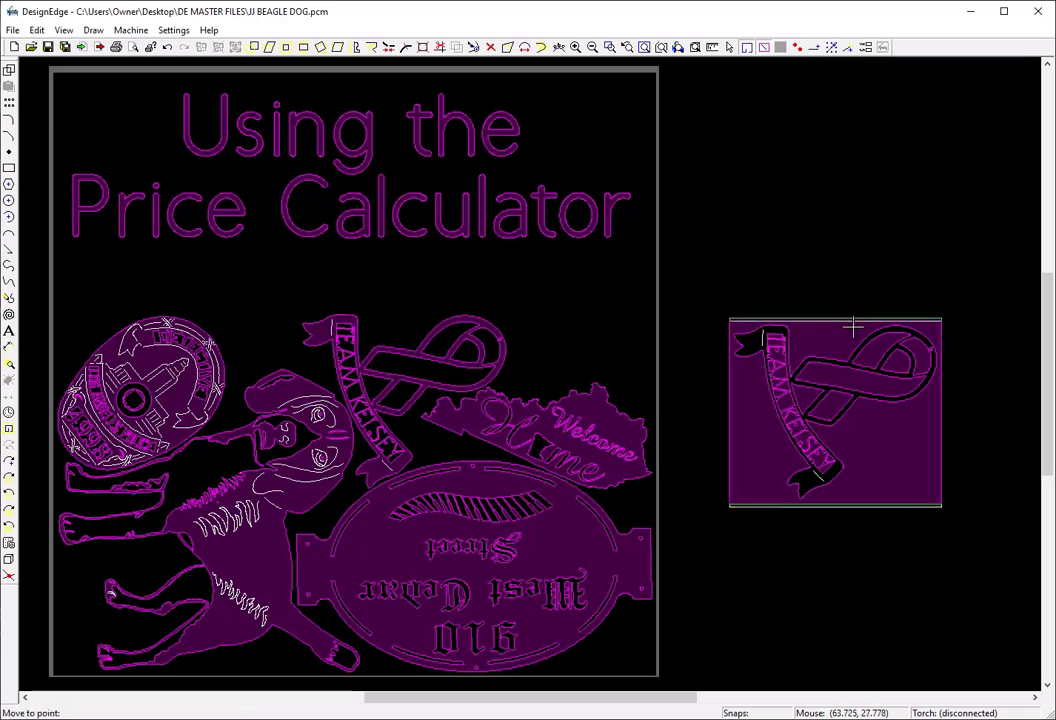
{"action": "left_click", "coordinate": [853, 326]}
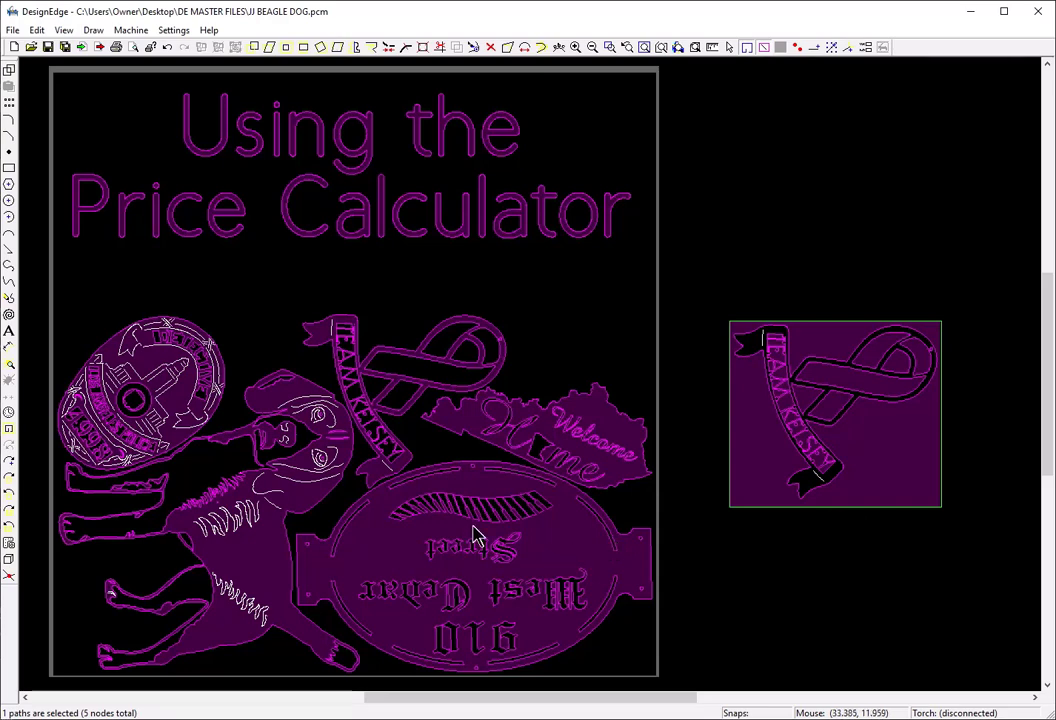
{"action": "key", "text": "m"}
{"action": "left_click", "coordinate": [759, 411]}
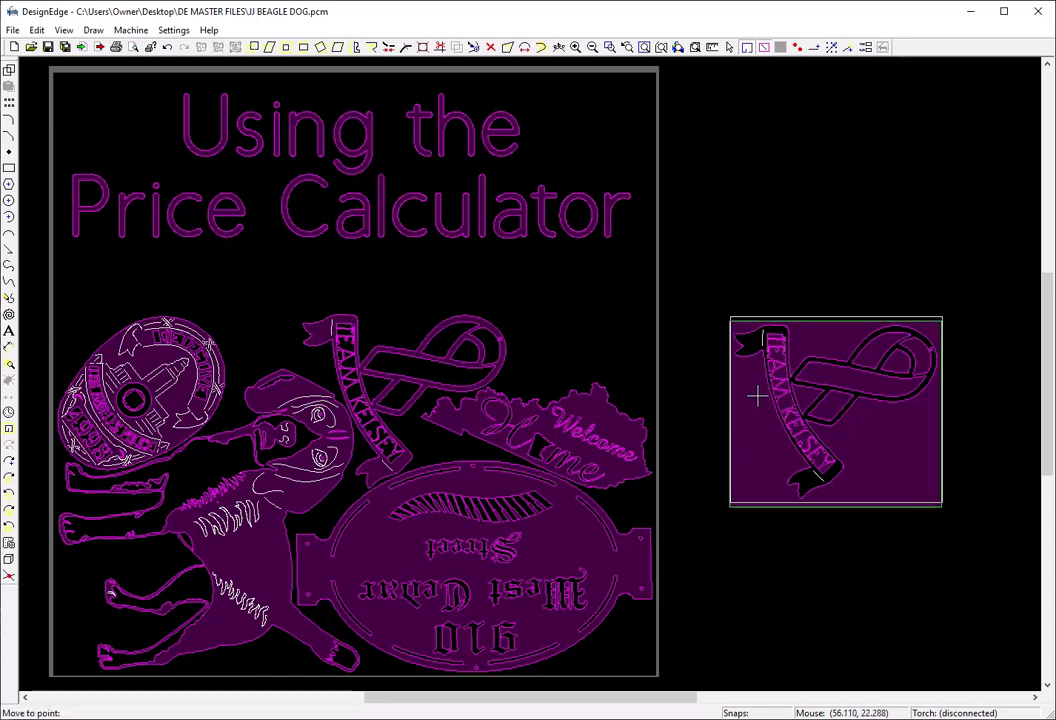
{"action": "left_click", "coordinate": [760, 406]}
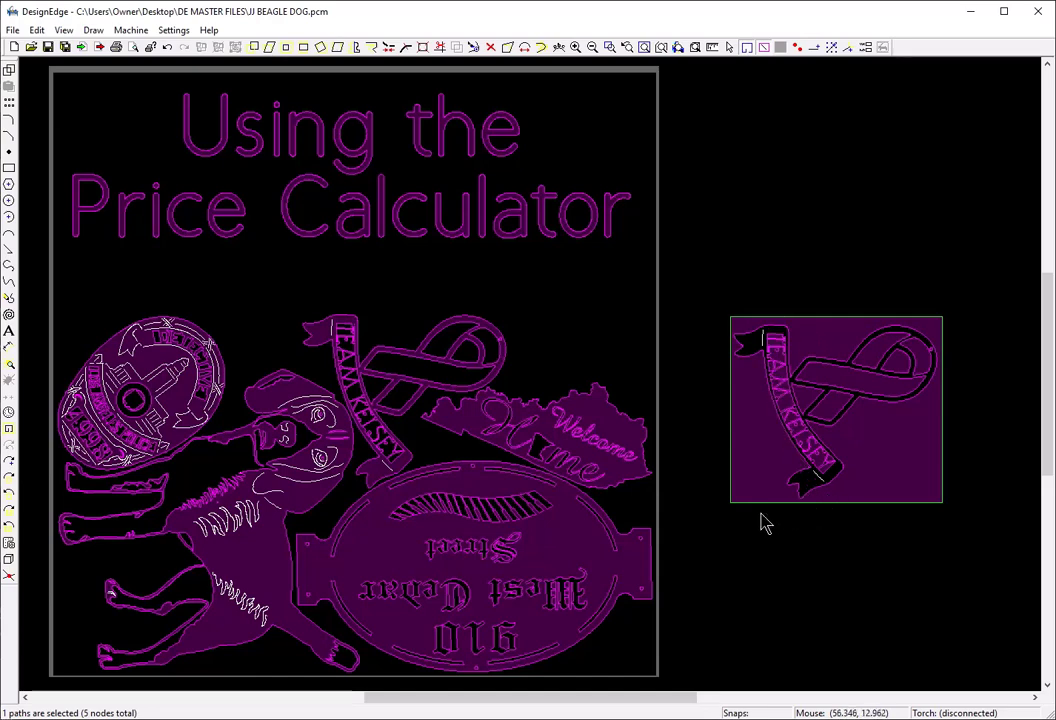
Step: Measure the area of the rectangle around the copied ribbon
{"action": "key", "text": "m"}
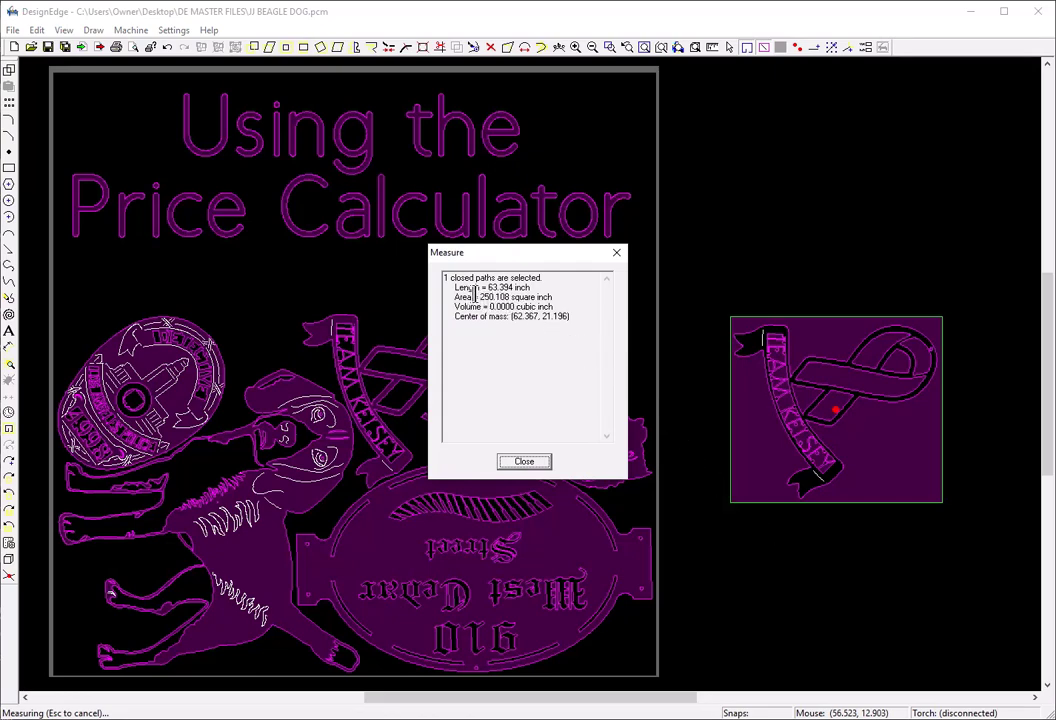
{"action": "left_click_drag", "start_coordinate": [476, 296], "coordinate": [582, 295]}
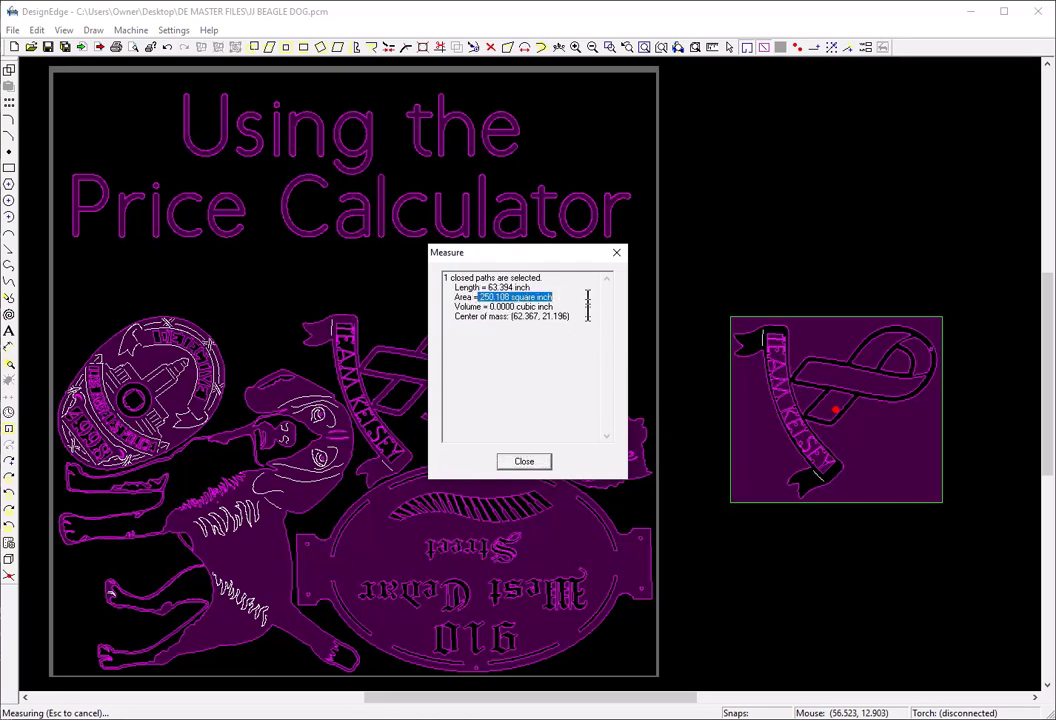
{"action": "left_click", "coordinate": [514, 462]}
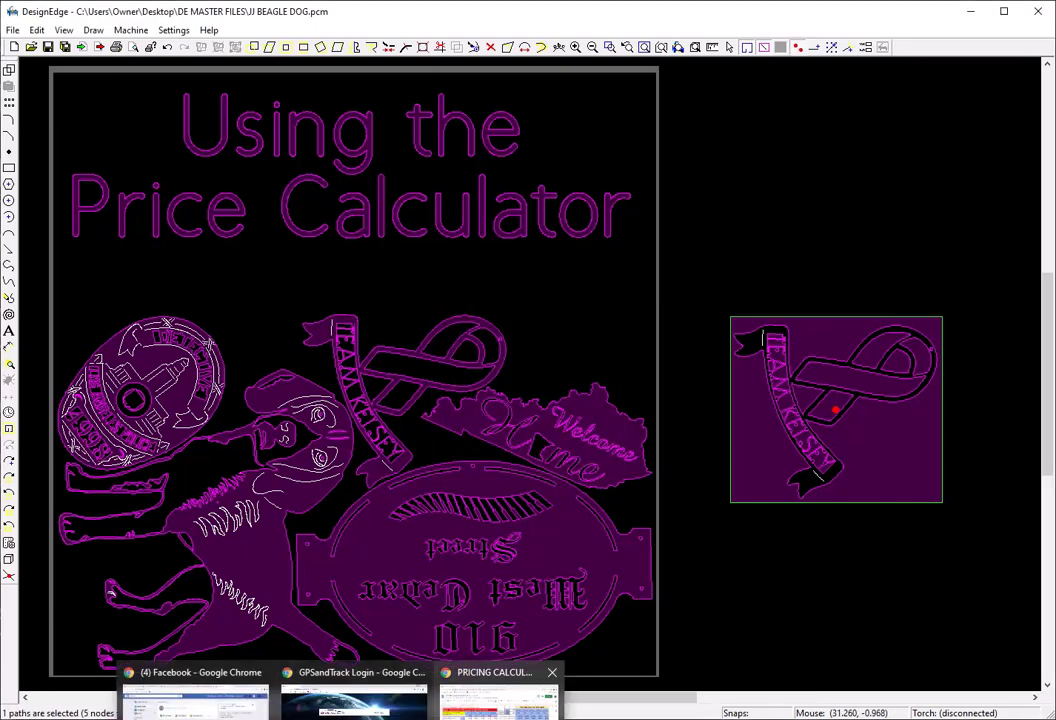
Step: Switch to the pricing calculator spreadsheet and set the material area to 250 square inches
{"action": "left_click", "coordinate": [510, 700]}
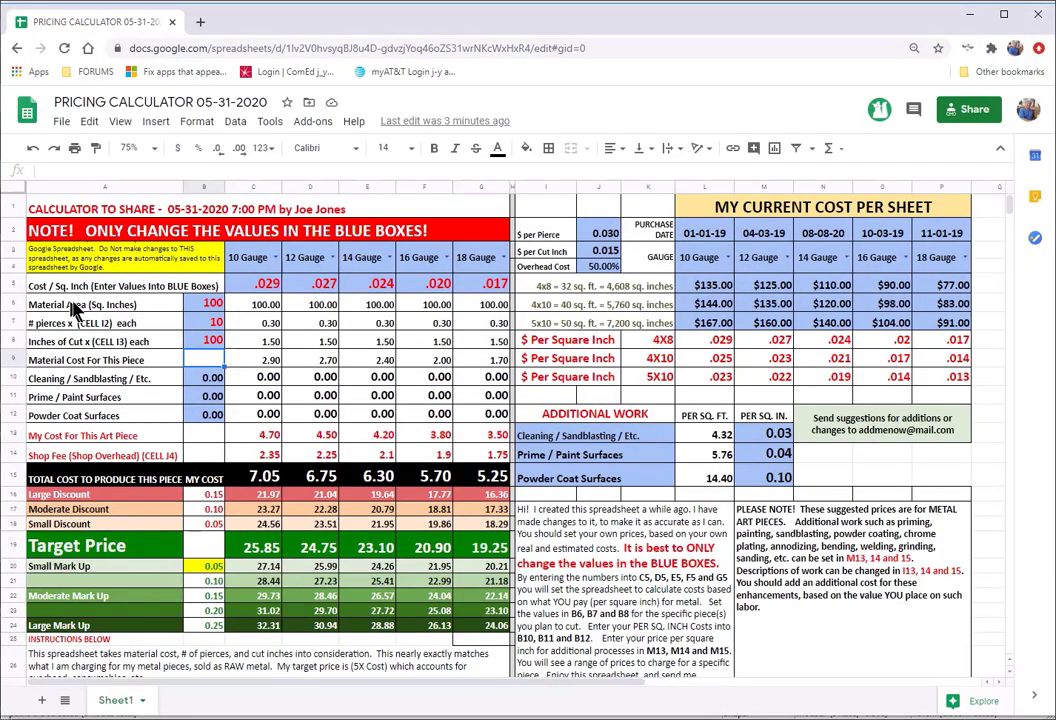
{"action": "left_click", "coordinate": [209, 306]}
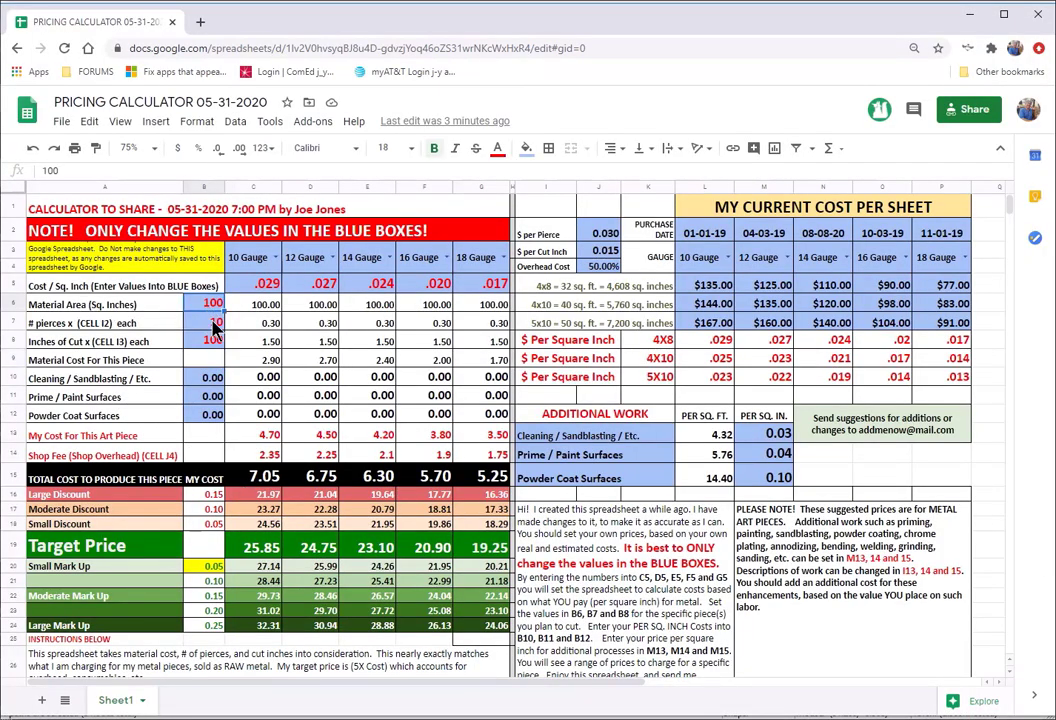
{"action": "type", "text": "250"}
{"action": "left_click", "coordinate": [213, 328]}
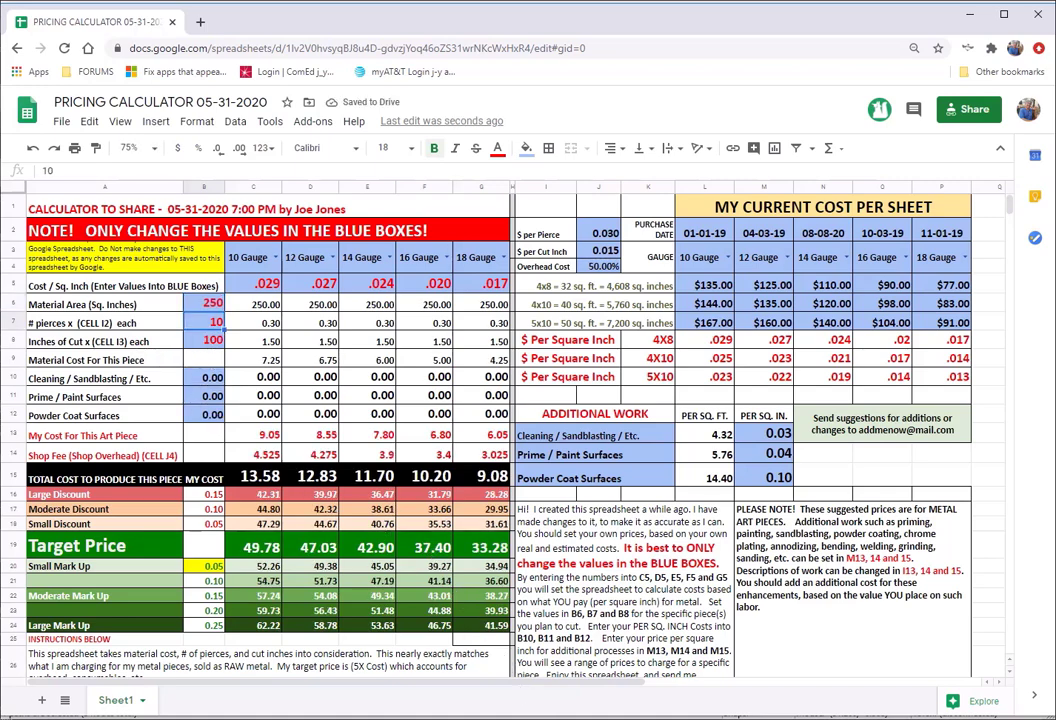
Step: Switch to DesignEdge, delete the rectangle, and measure the whole copied ribbon to count its closed and open paths
{"action": "key", "text": "alt+Tab"}
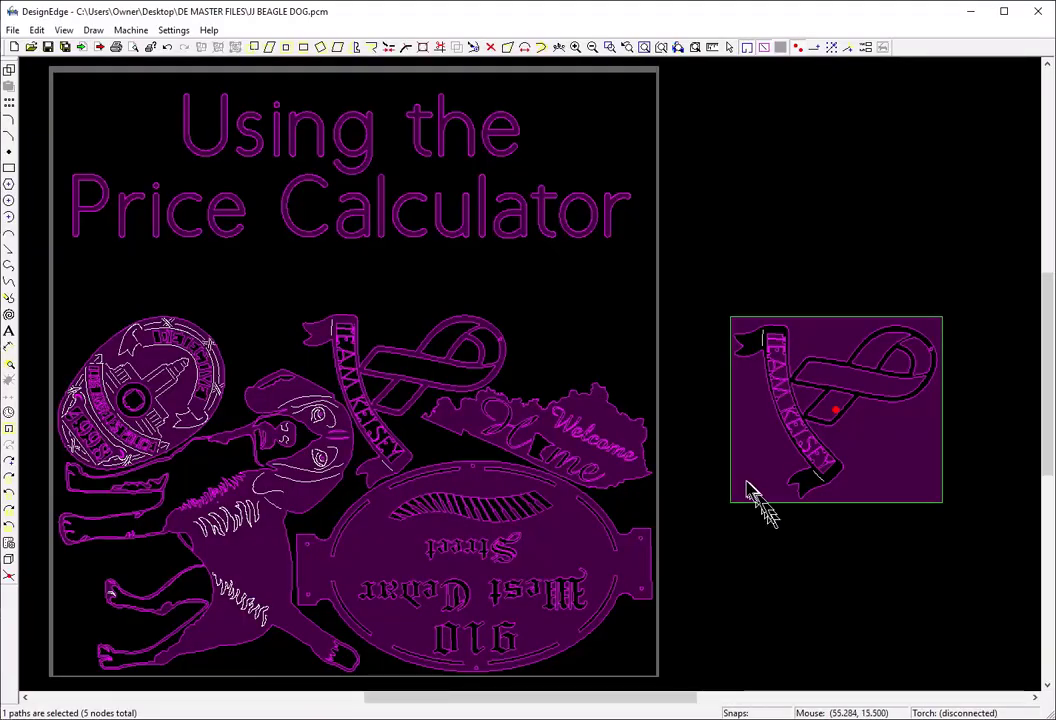
{"action": "left_click", "coordinate": [745, 486]}
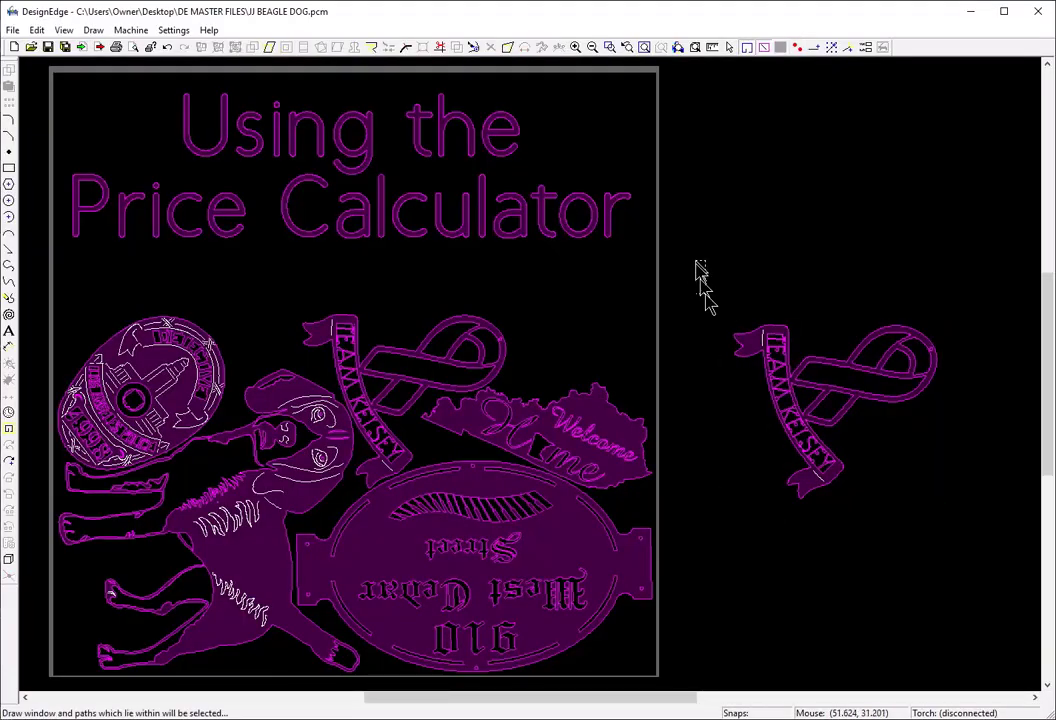
{"action": "left_click_drag", "start_coordinate": [698, 266], "coordinate": [972, 550]}
{"action": "key", "text": "m"}
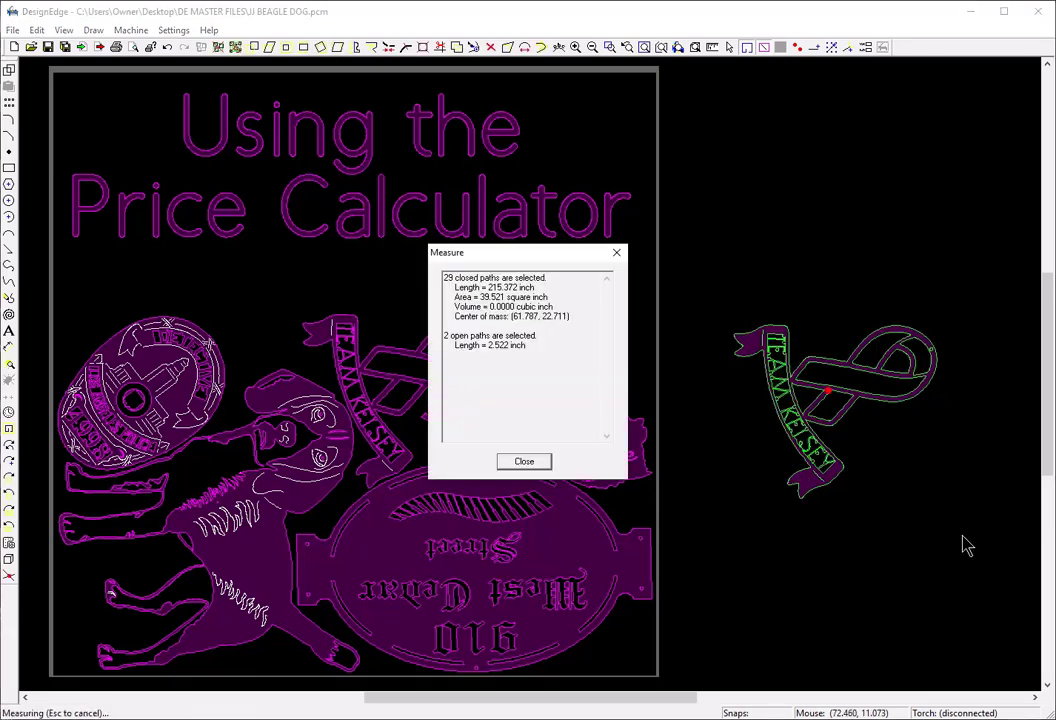
{"action": "double_click", "coordinate": [448, 277]}
{"action": "double_click", "coordinate": [447, 335]}
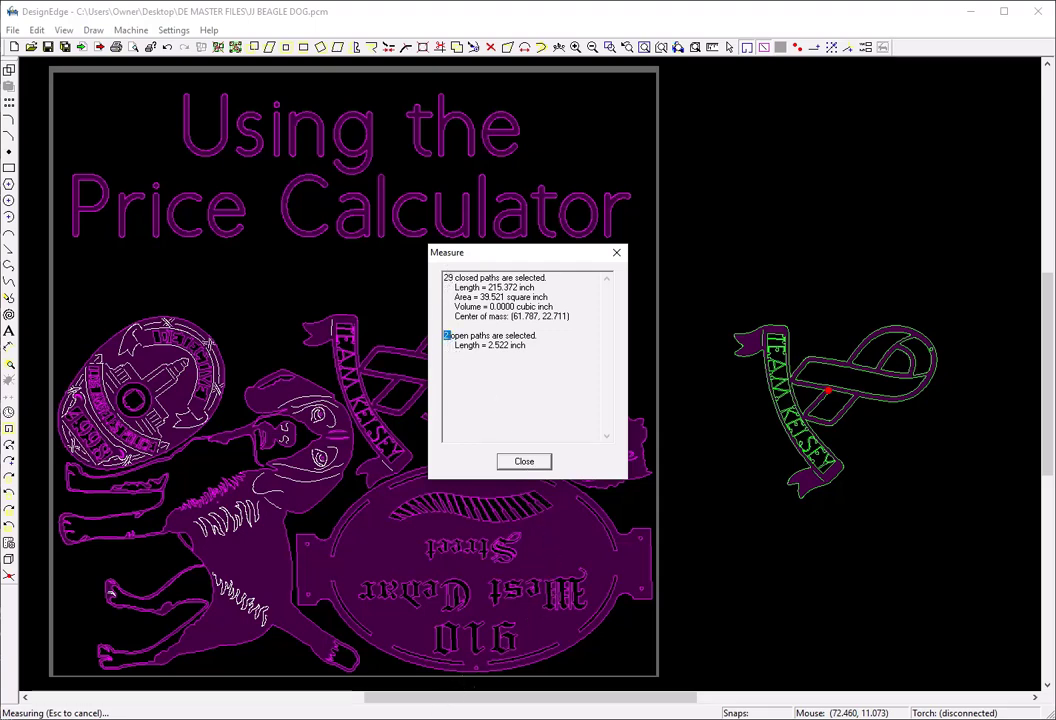
Step: Switch to the pricing calculator and set the number of pieces to 31
{"action": "mouse_move", "coordinate": [340, 719]}
{"action": "left_click", "coordinate": [498, 695]}
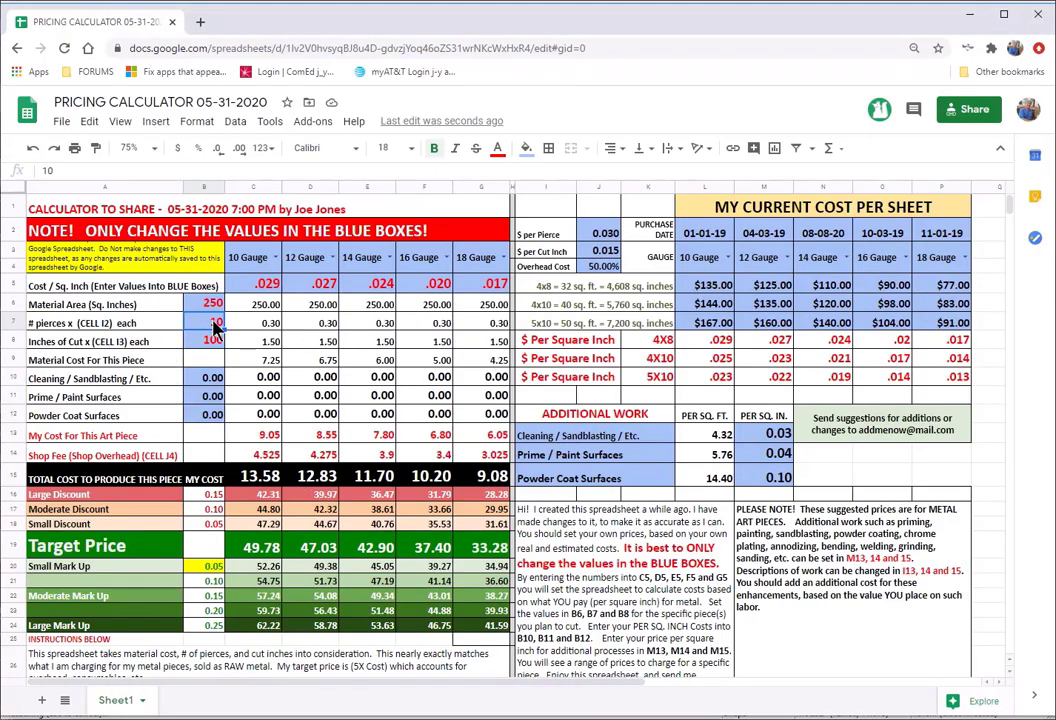
{"action": "type", "text": "31"}
{"action": "key", "text": "Return"}
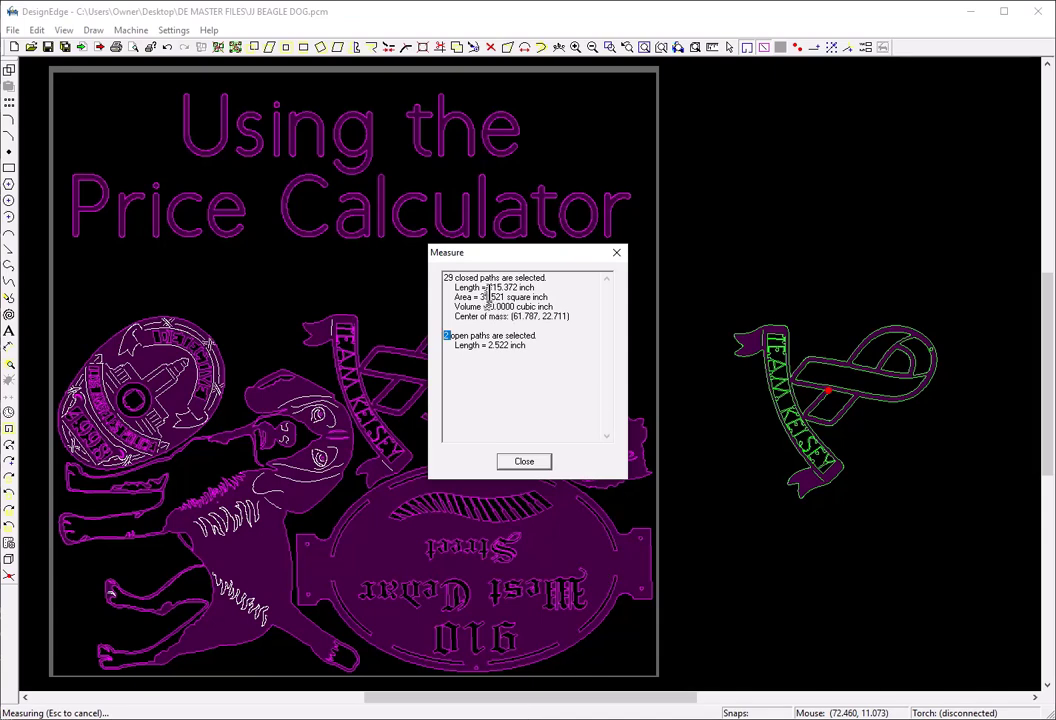
Step: Return to DesignEdge and check the ribbon's closed-path and open-path lengths in the measurement
{"action": "left_click_drag", "start_coordinate": [487, 288], "coordinate": [552, 289]}
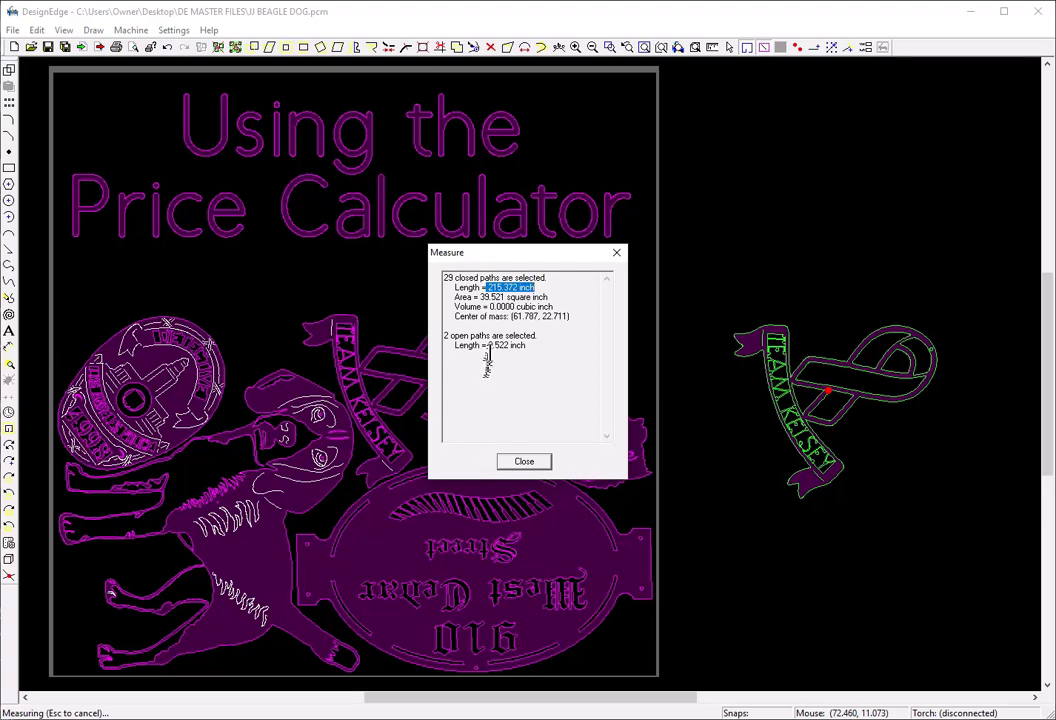
{"action": "left_click_drag", "start_coordinate": [487, 345], "coordinate": [526, 346]}
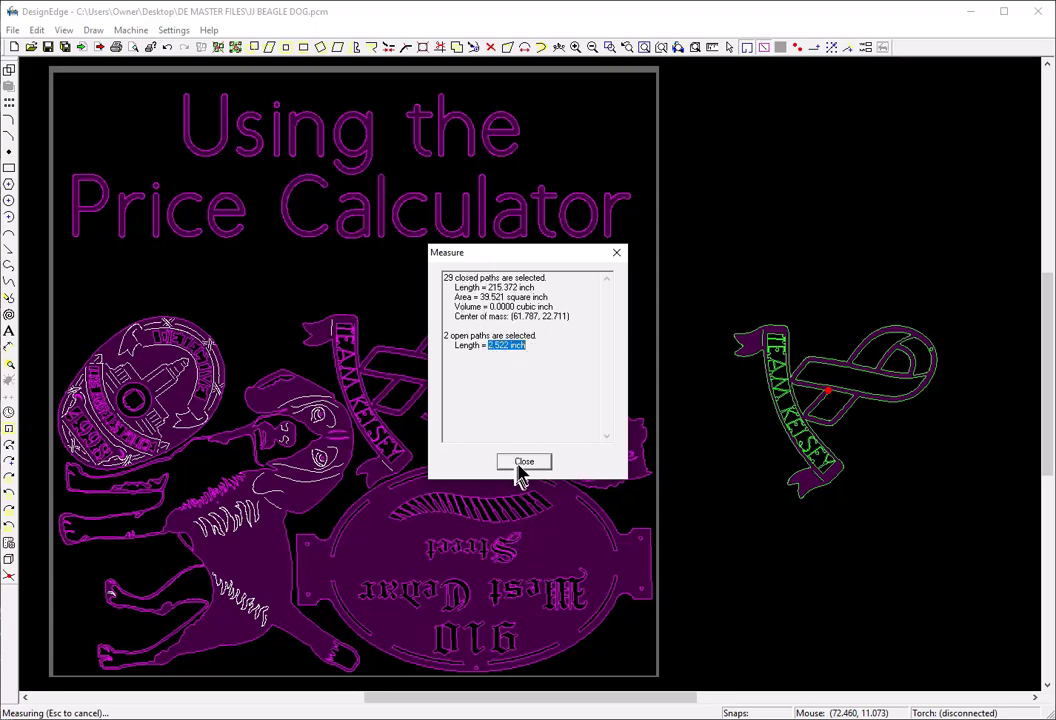
{"action": "left_click", "coordinate": [520, 461]}
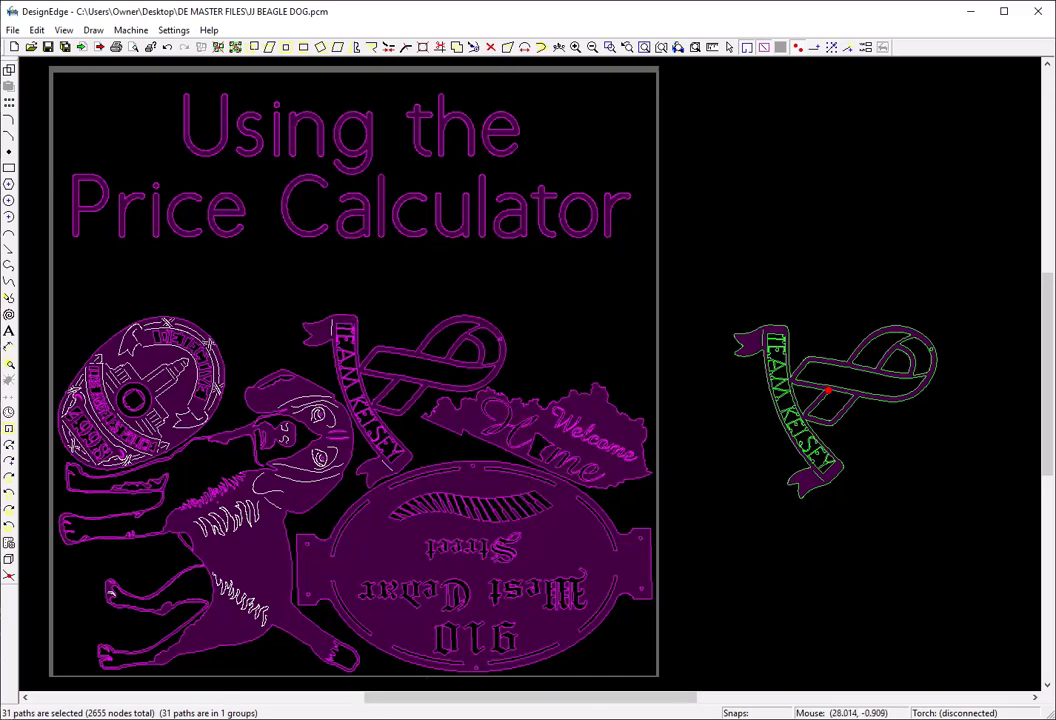
Step: Switch to the pricing calculator and set the inches of cut to 218
{"action": "left_click", "coordinate": [515, 690]}
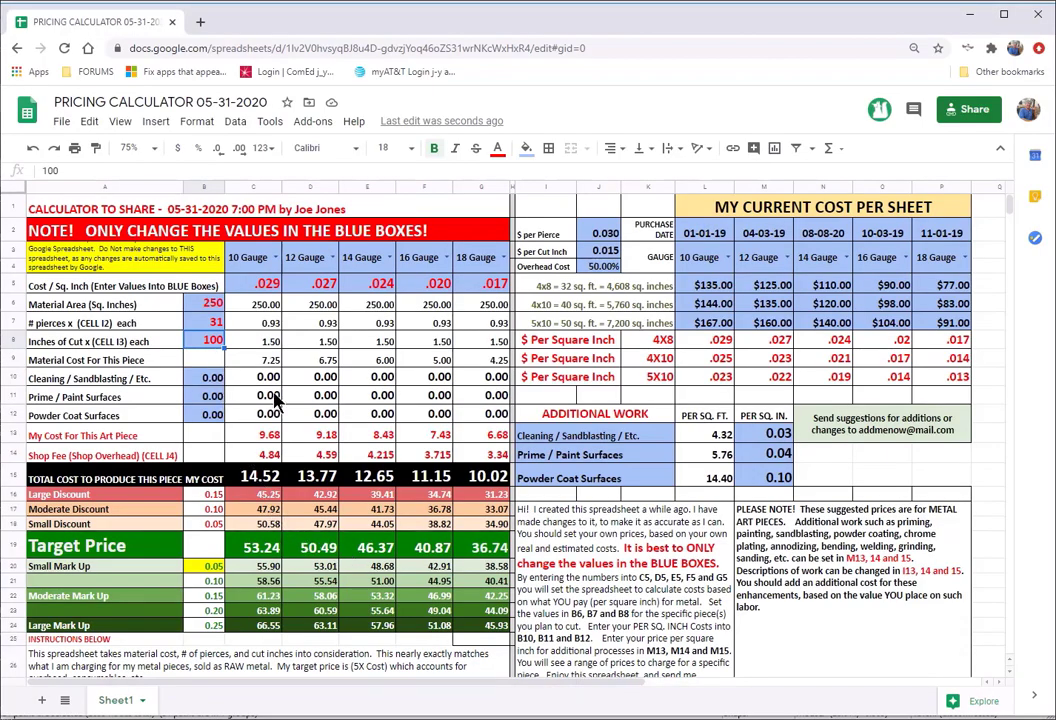
{"action": "type", "text": "218"}
{"action": "key", "text": "Return"}
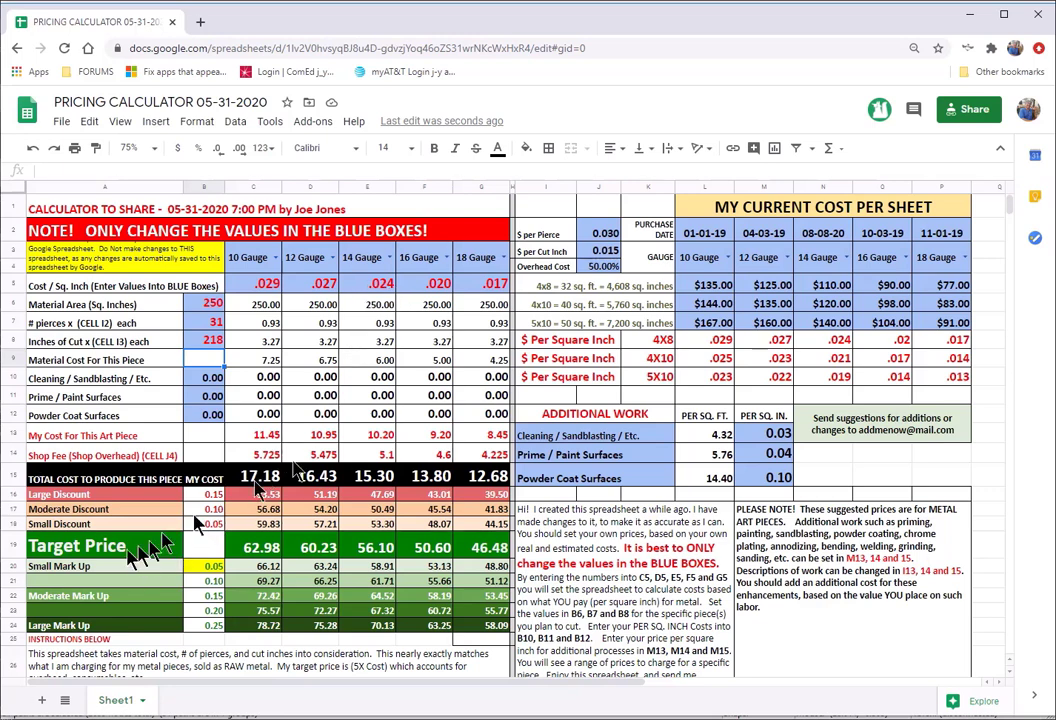
Step: Examine the 14 Gauge target price, art piece cost, shop fee and total cost, plus the overhead percentage and the target price multiplier in B19
{"action": "left_click", "coordinate": [378, 552]}
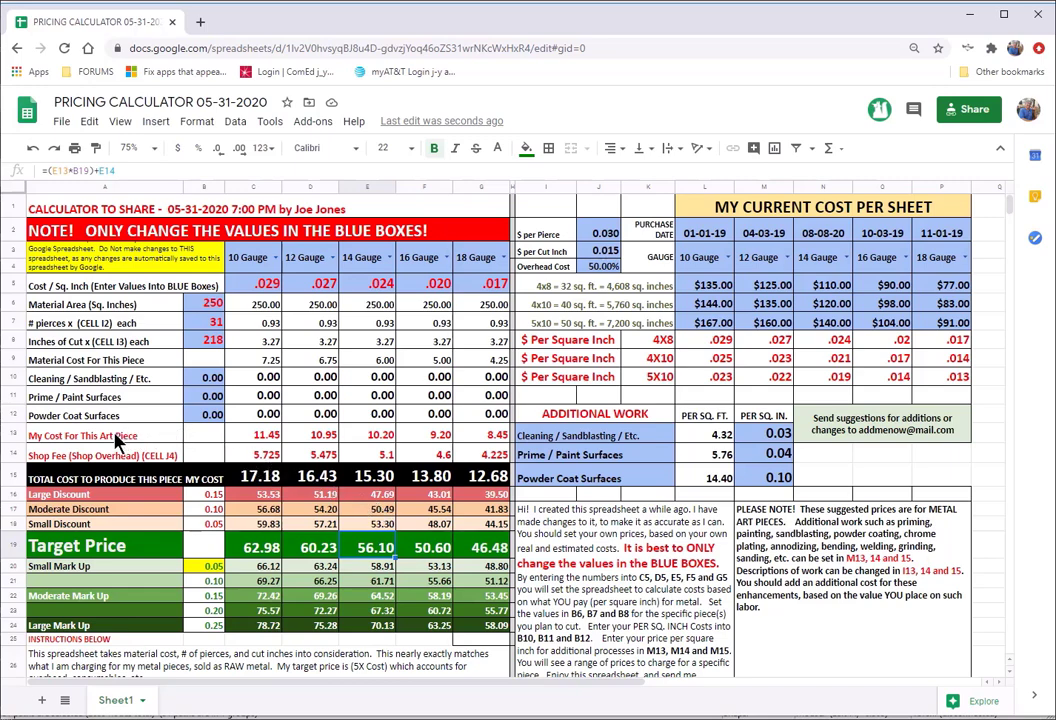
{"action": "left_click", "coordinate": [371, 437]}
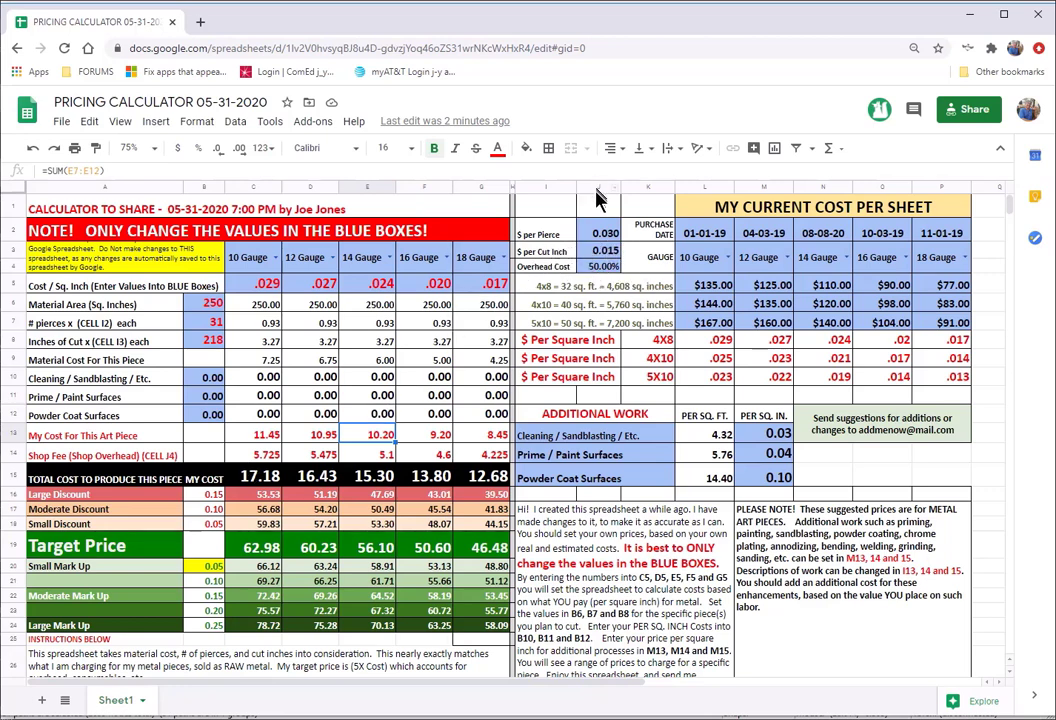
{"action": "left_click", "coordinate": [601, 267]}
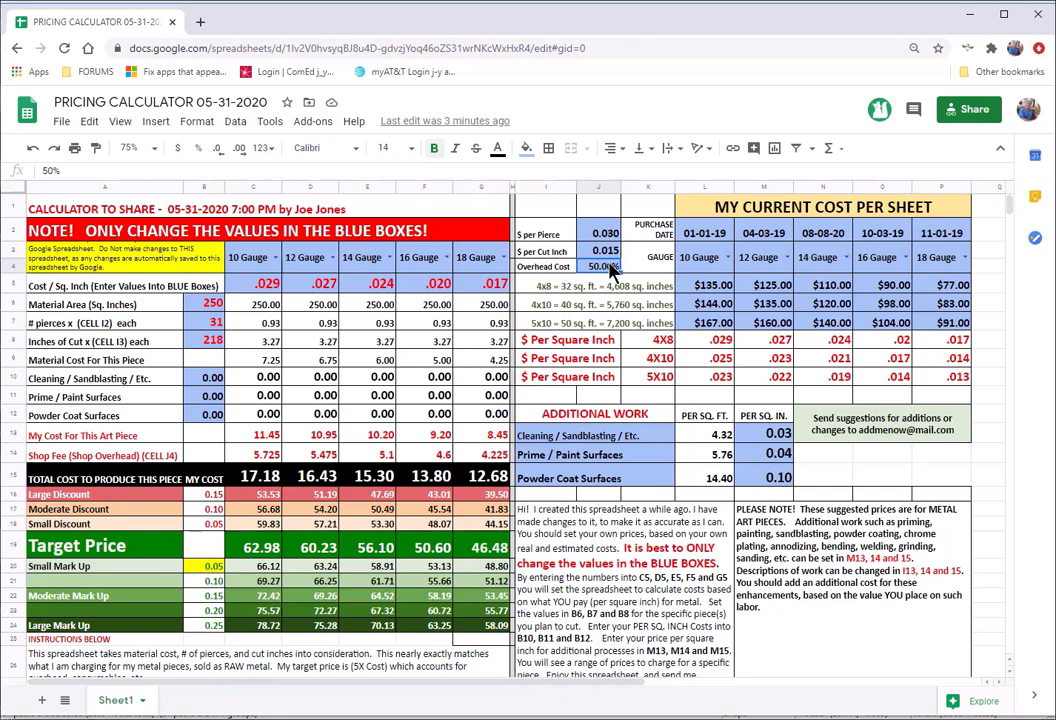
{"action": "left_click", "coordinate": [381, 440]}
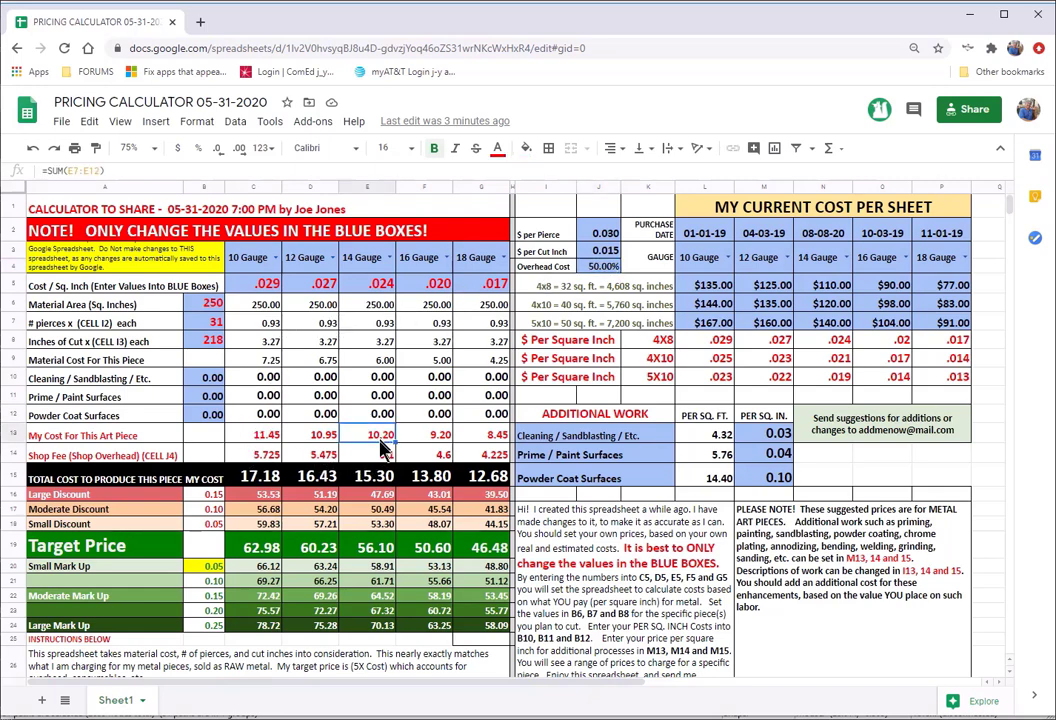
{"action": "left_click", "coordinate": [383, 456]}
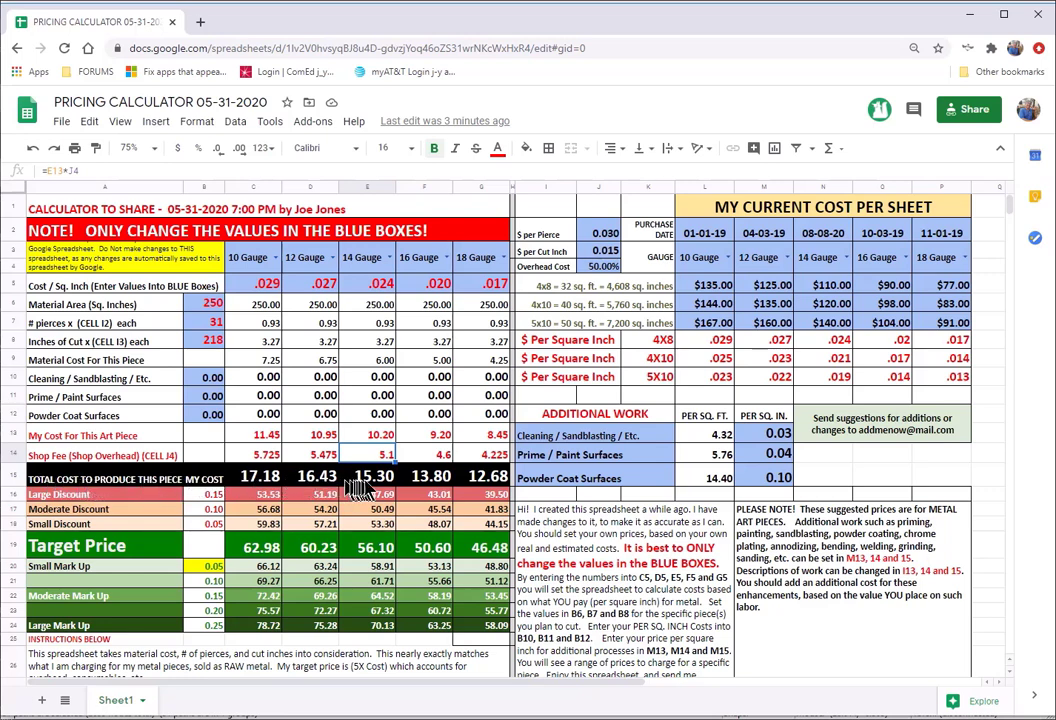
{"action": "left_click", "coordinate": [378, 477]}
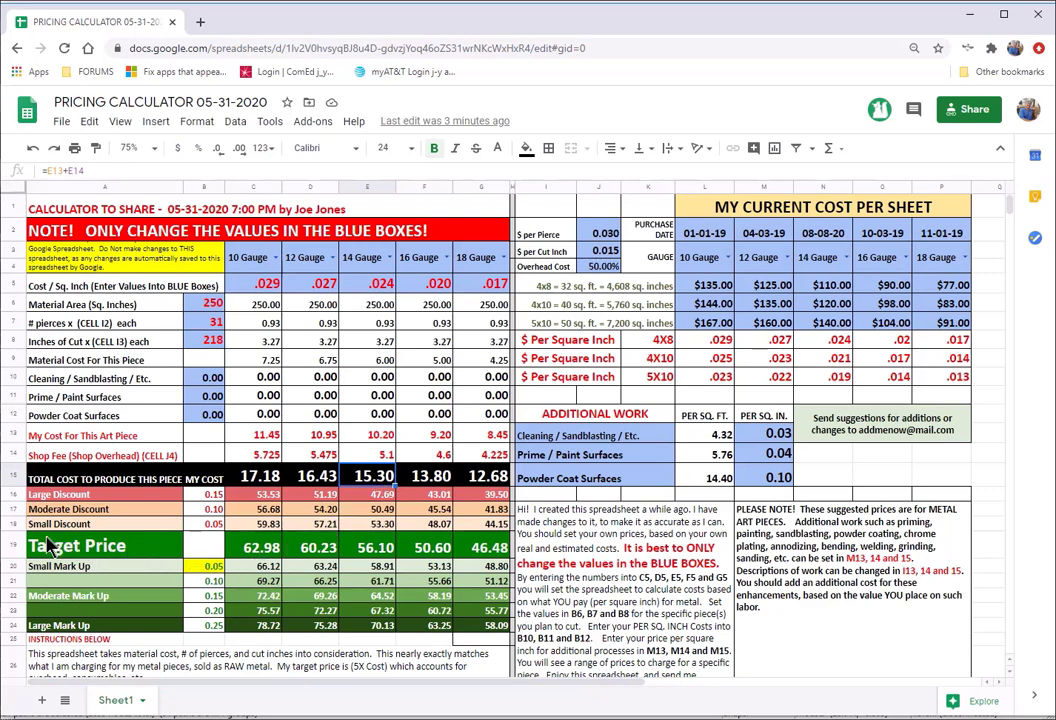
{"action": "left_click", "coordinate": [210, 550]}
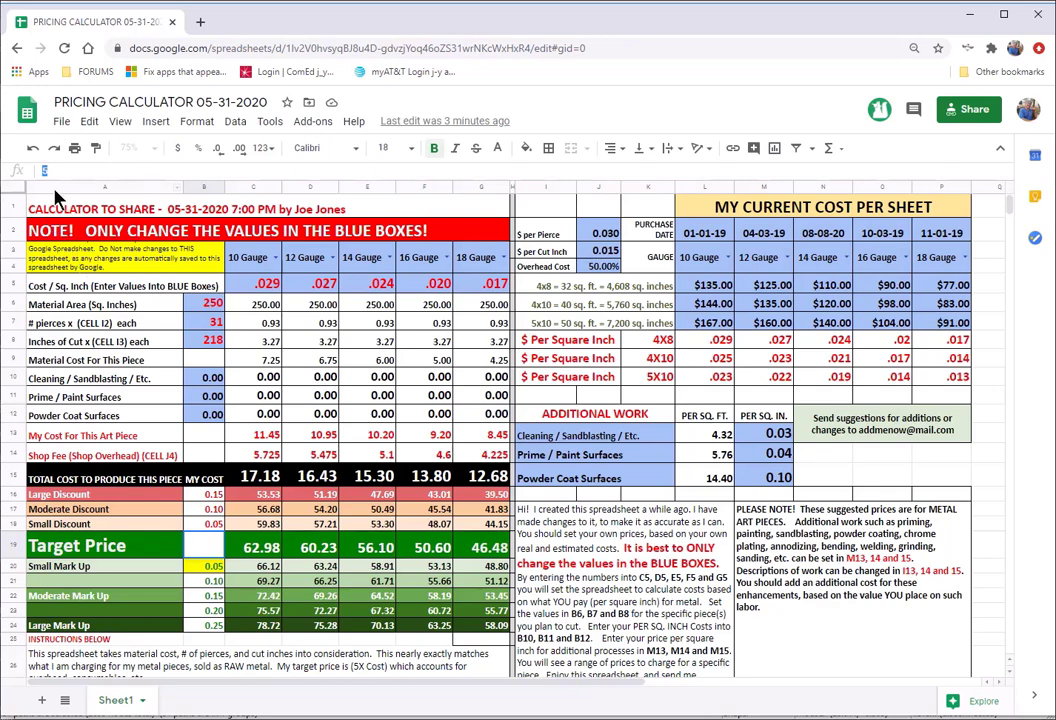
Step: Examine the multiplier in B19 together with the total production cost and target price formulas for 14 Gauge
{"action": "left_click", "coordinate": [46, 173]}
{"action": "double_click", "coordinate": [55, 171]}
{"action": "left_click", "coordinate": [381, 484]}
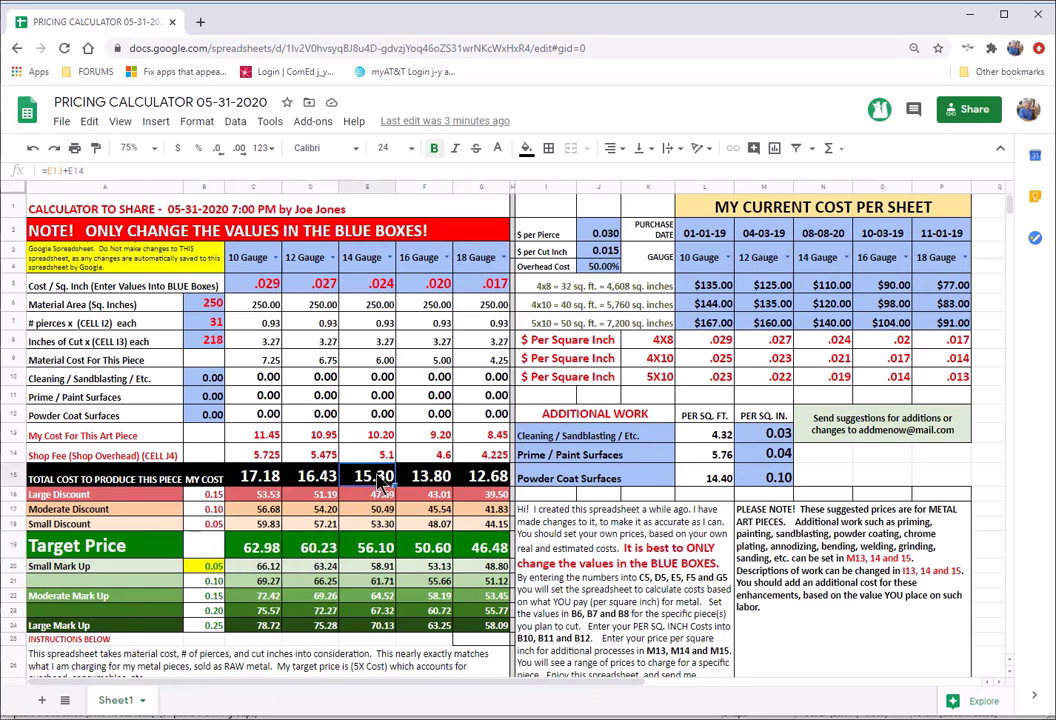
{"action": "left_click", "coordinate": [372, 557]}
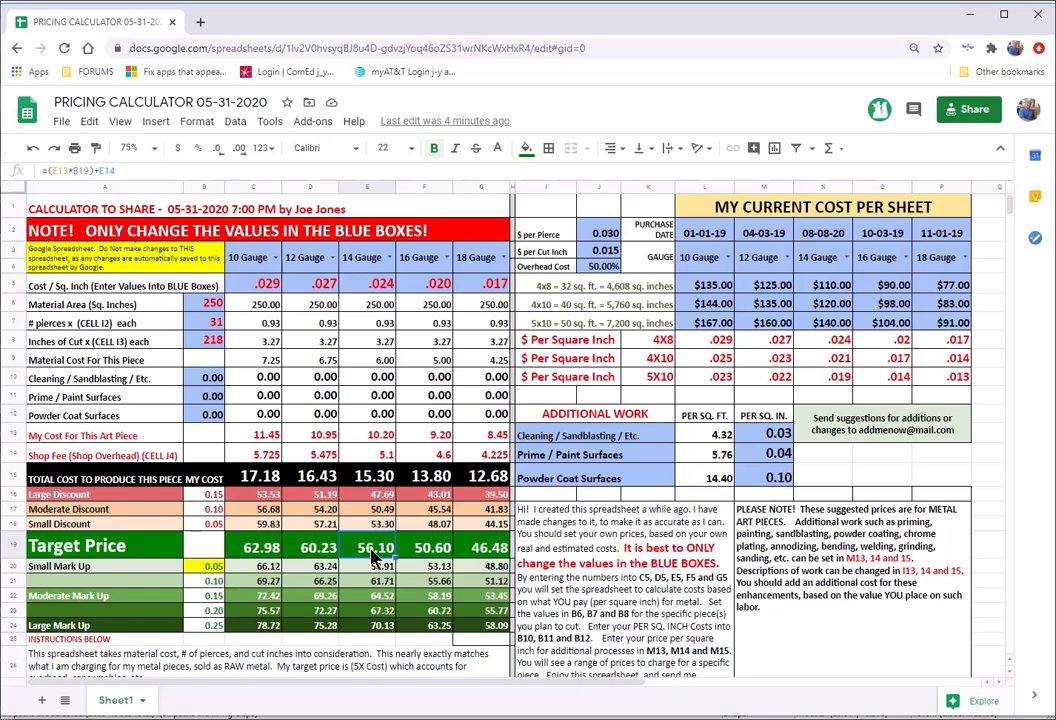
Step: Compare the small and large discount rates and the 0.20 mark-up rate with their 14 Gauge prices
{"action": "left_click", "coordinate": [203, 524]}
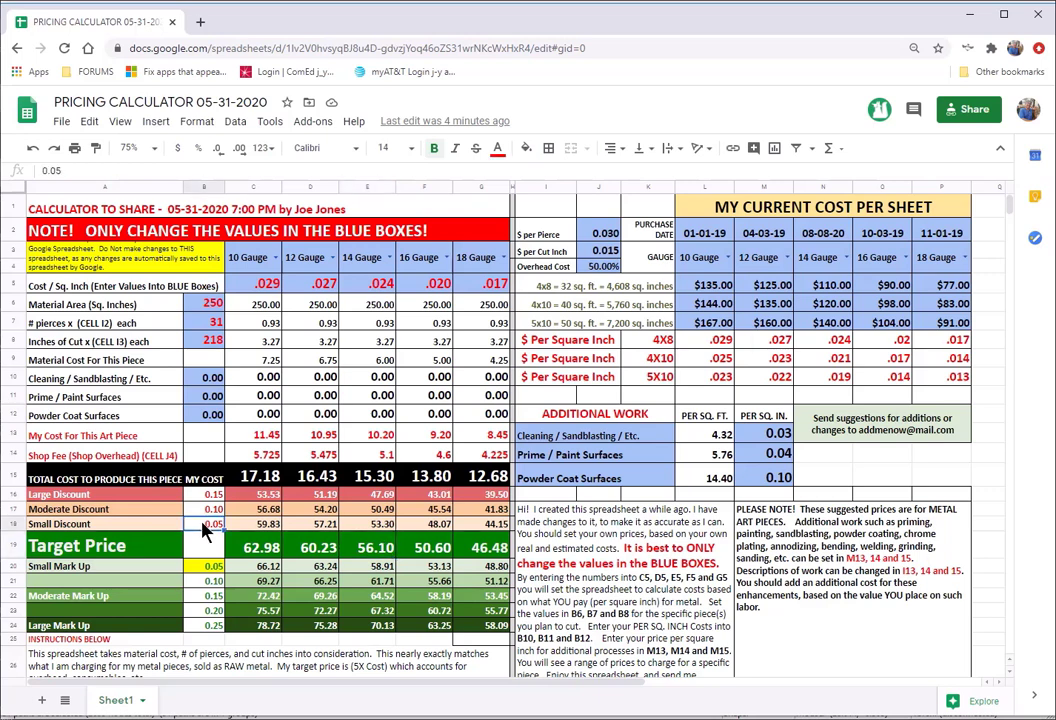
{"action": "left_click", "coordinate": [390, 527]}
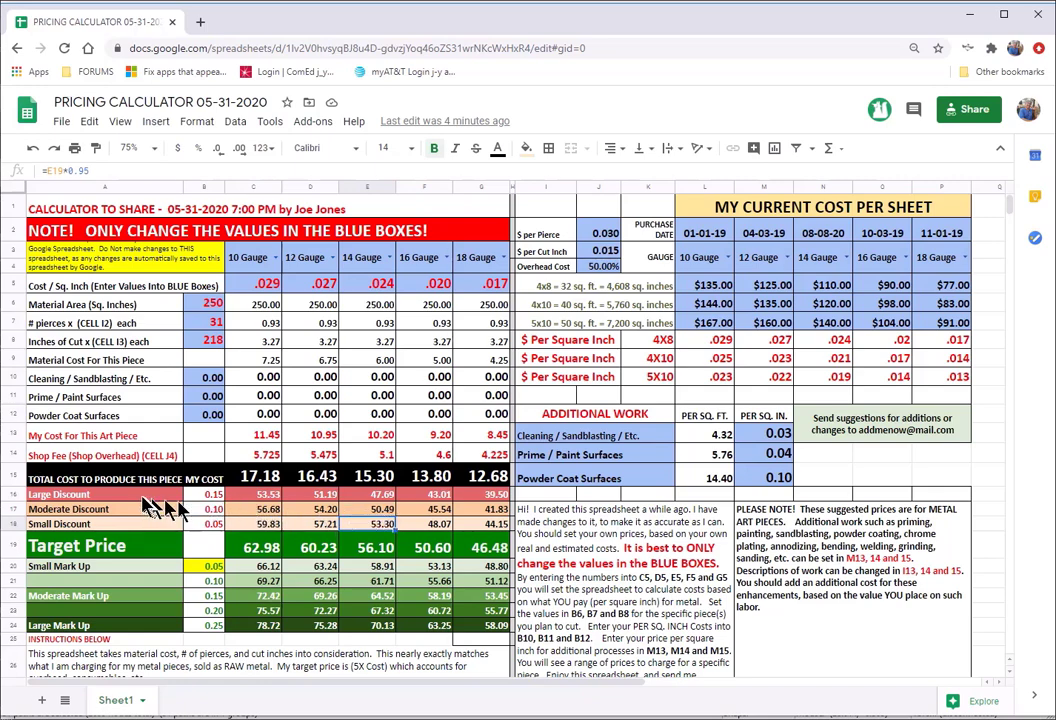
{"action": "left_click", "coordinate": [203, 495]}
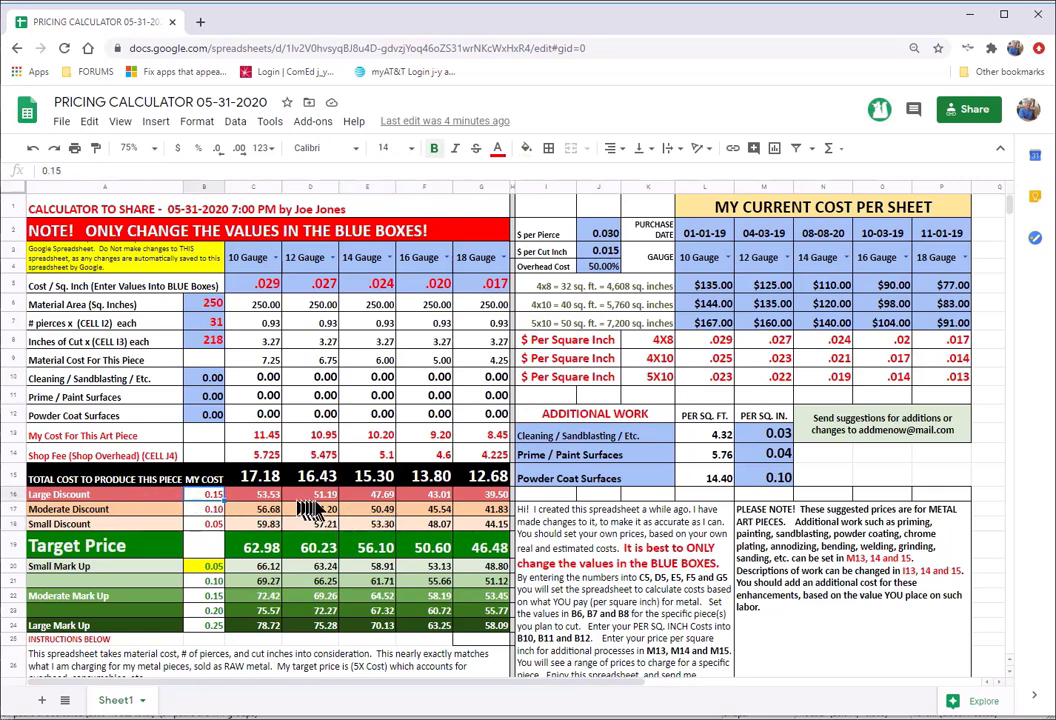
{"action": "left_click", "coordinate": [383, 500]}
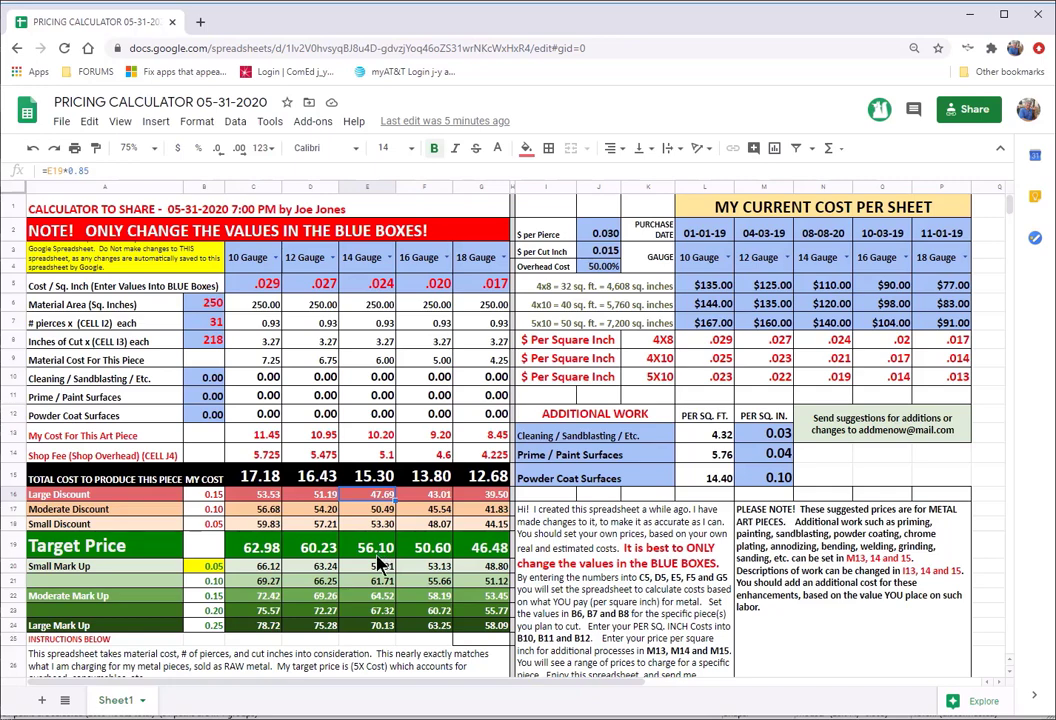
{"action": "left_click", "coordinate": [213, 612]}
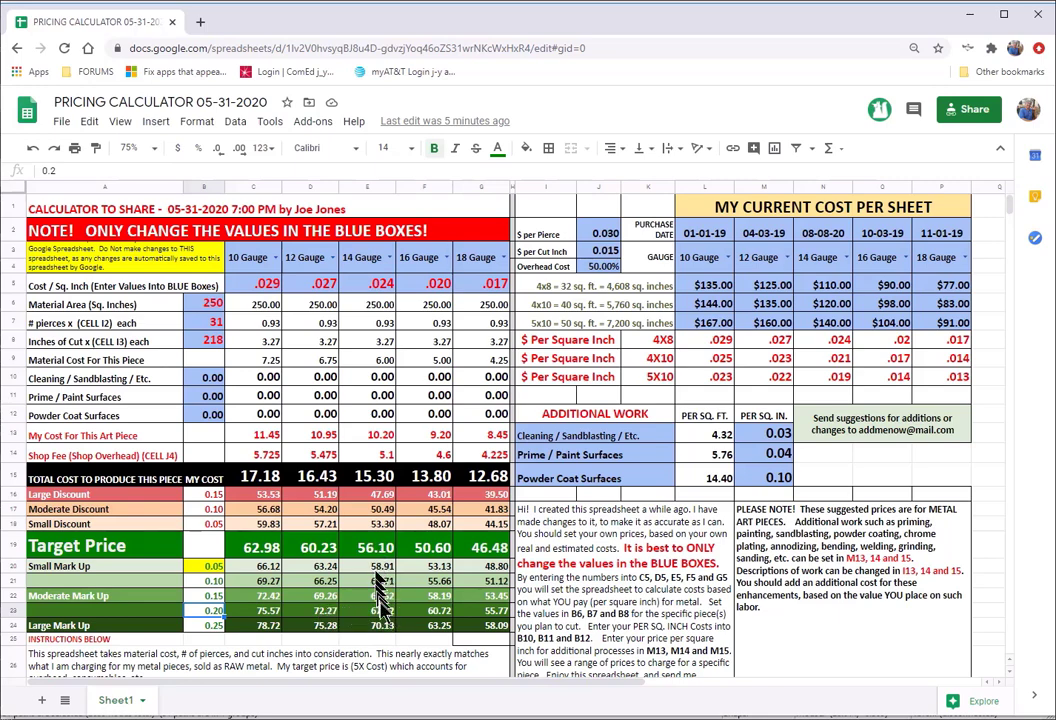
{"action": "left_click", "coordinate": [379, 612]}
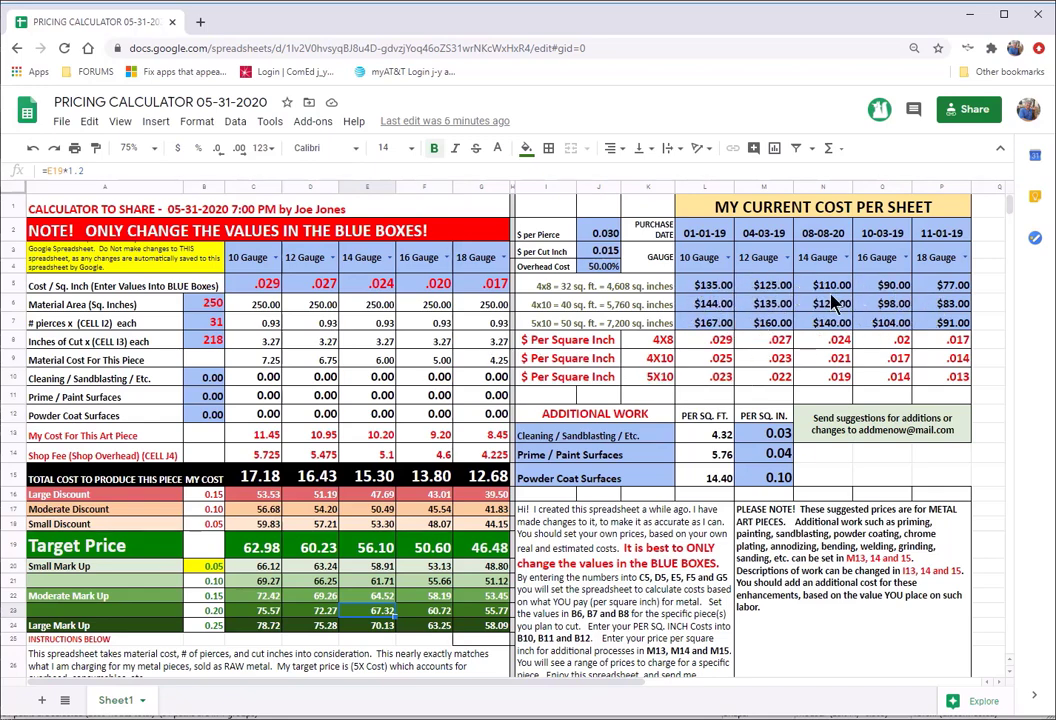
Step: Examine the square-inch areas listed for the 4x8, 4x10 and 5x10 sheets
{"action": "left_click", "coordinate": [538, 289]}
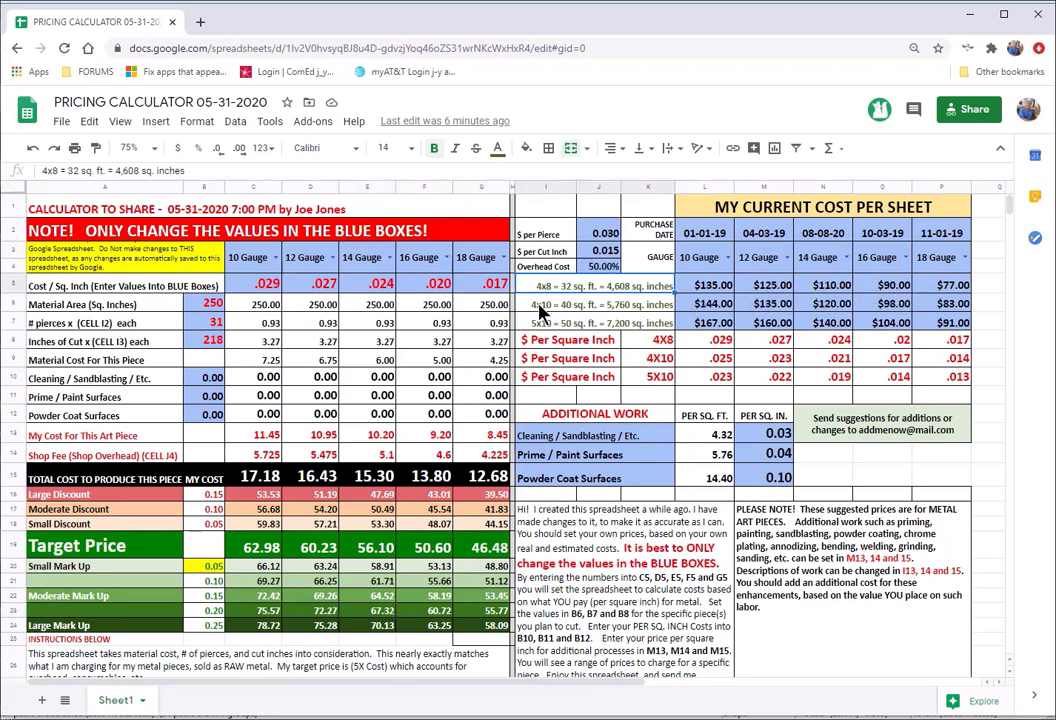
{"action": "left_click", "coordinate": [540, 311]}
{"action": "left_click", "coordinate": [551, 326]}
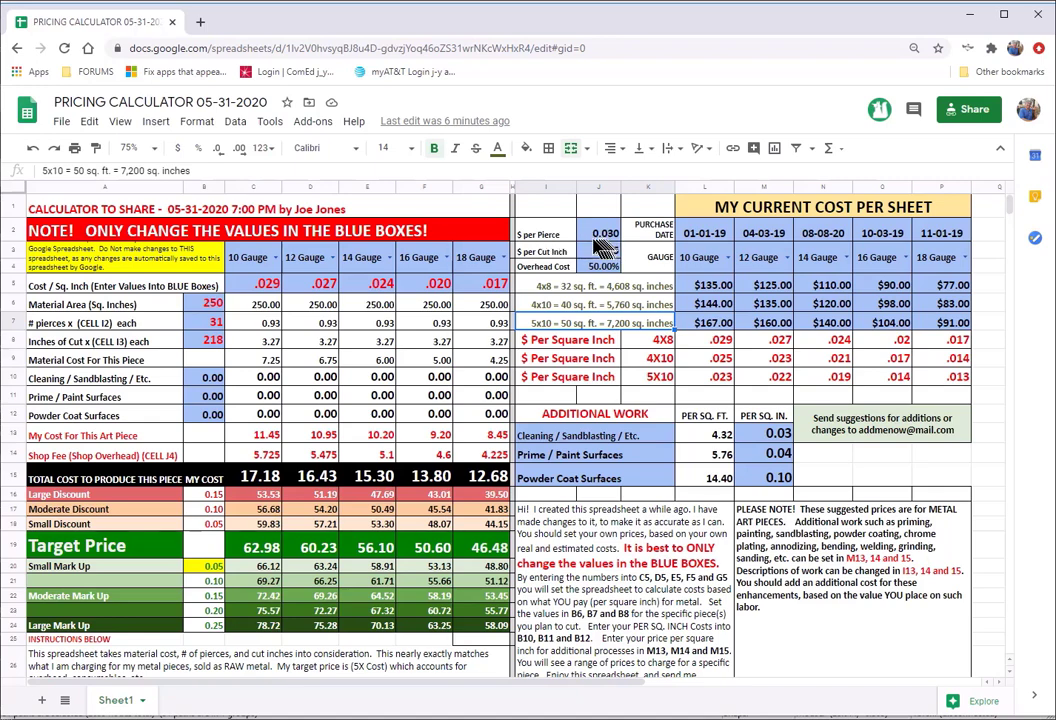
Step: Examine the per-pierce rate, number of pieces and 14 Gauge pierce cost, returning from DesignEdge to the pricing calculator
{"action": "left_click", "coordinate": [606, 235]}
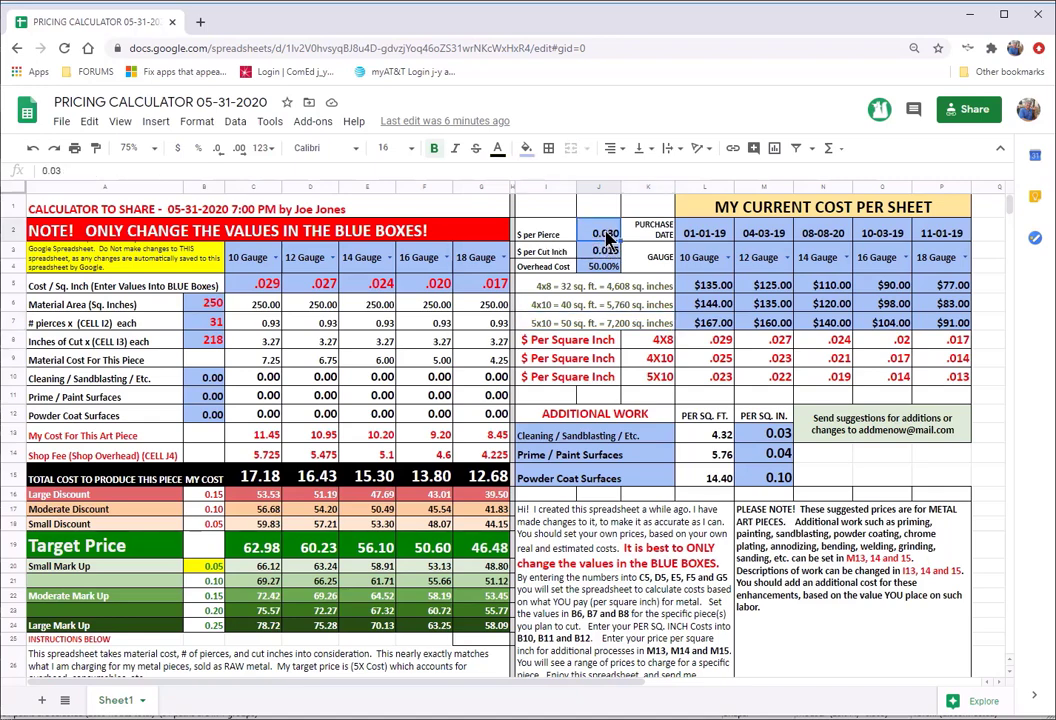
{"action": "left_click", "coordinate": [211, 325]}
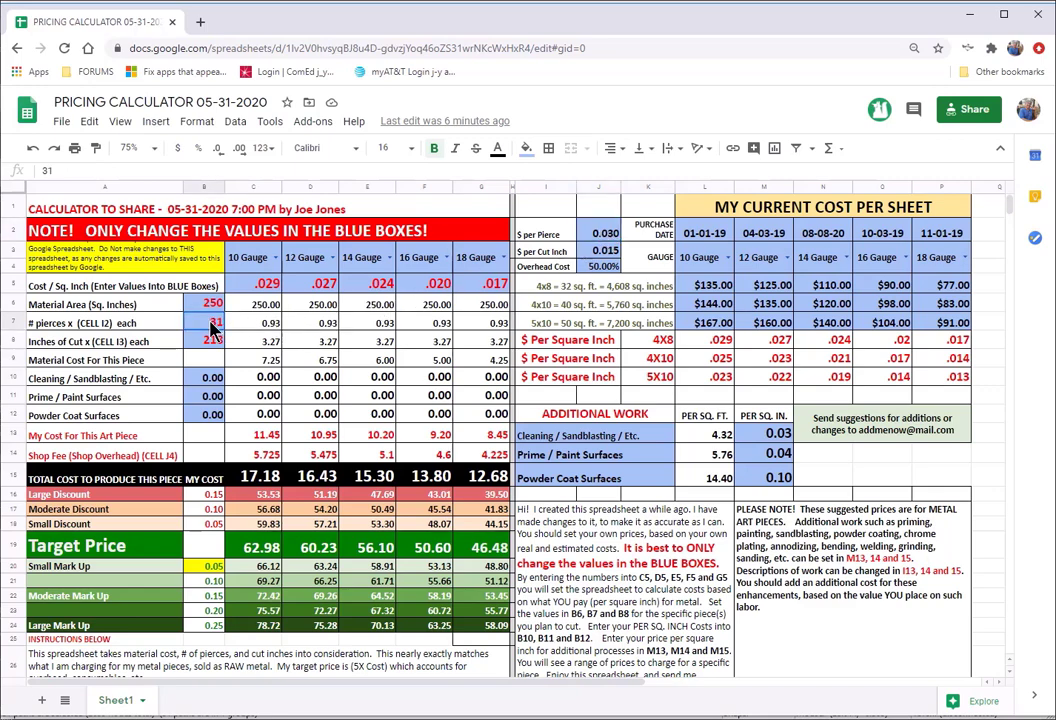
{"action": "left_click", "coordinate": [383, 326]}
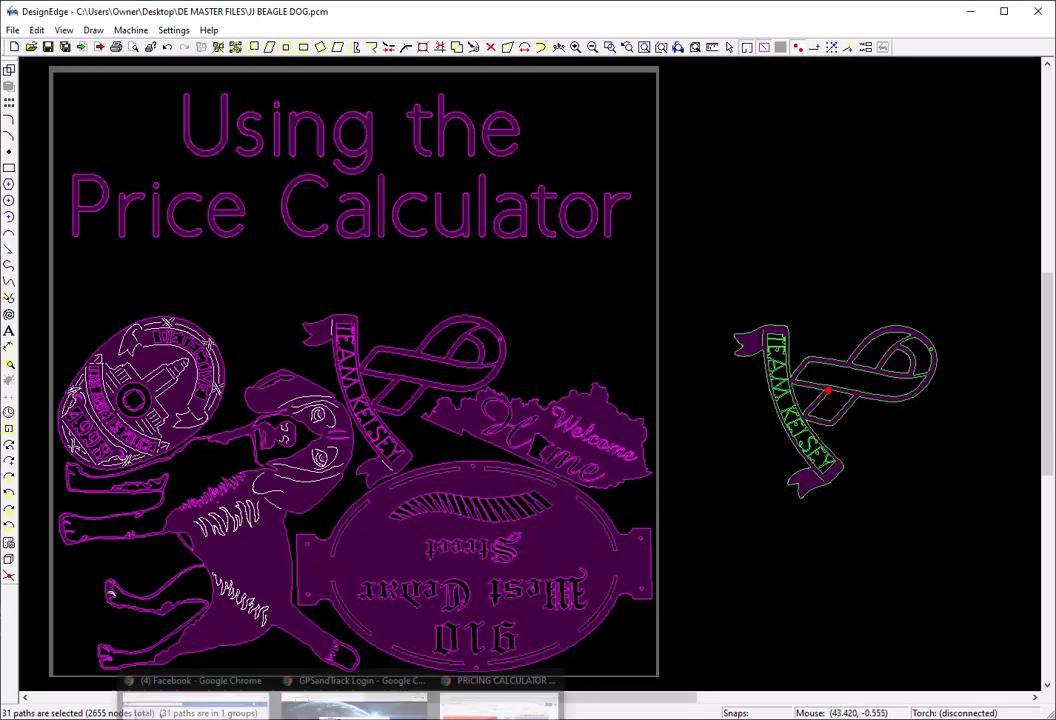
{"action": "mouse_move", "coordinate": [340, 712]}
{"action": "left_click", "coordinate": [490, 690]}
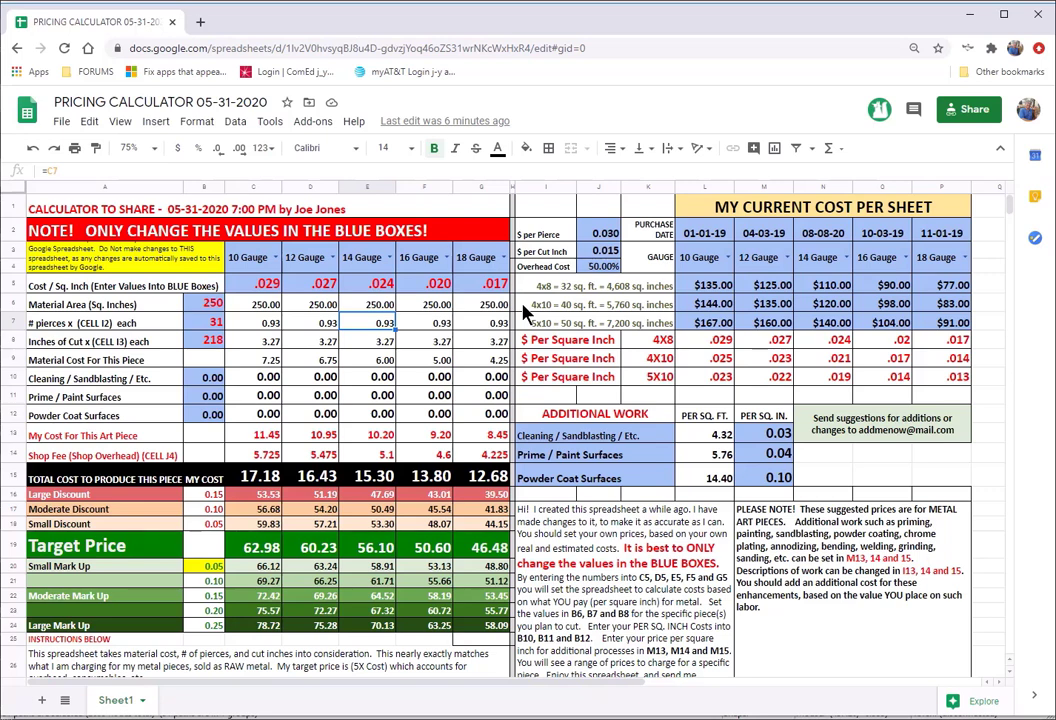
{"action": "left_click", "coordinate": [612, 238]}
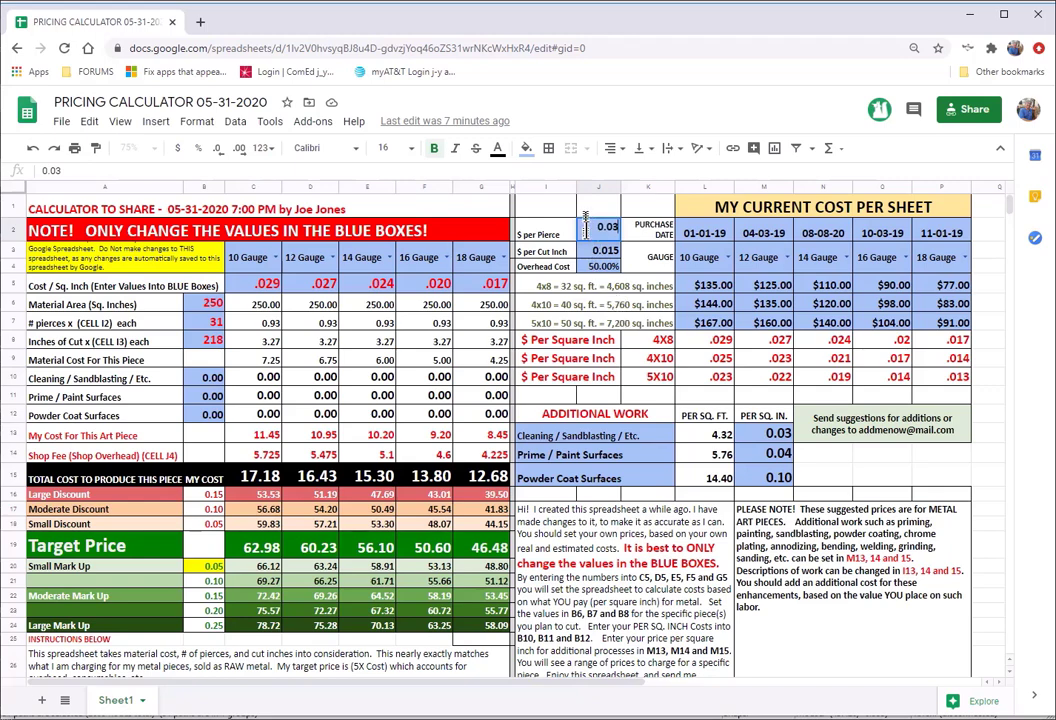
Step: Set the cost per cut inch to 0.01
{"action": "left_click", "coordinate": [543, 252]}
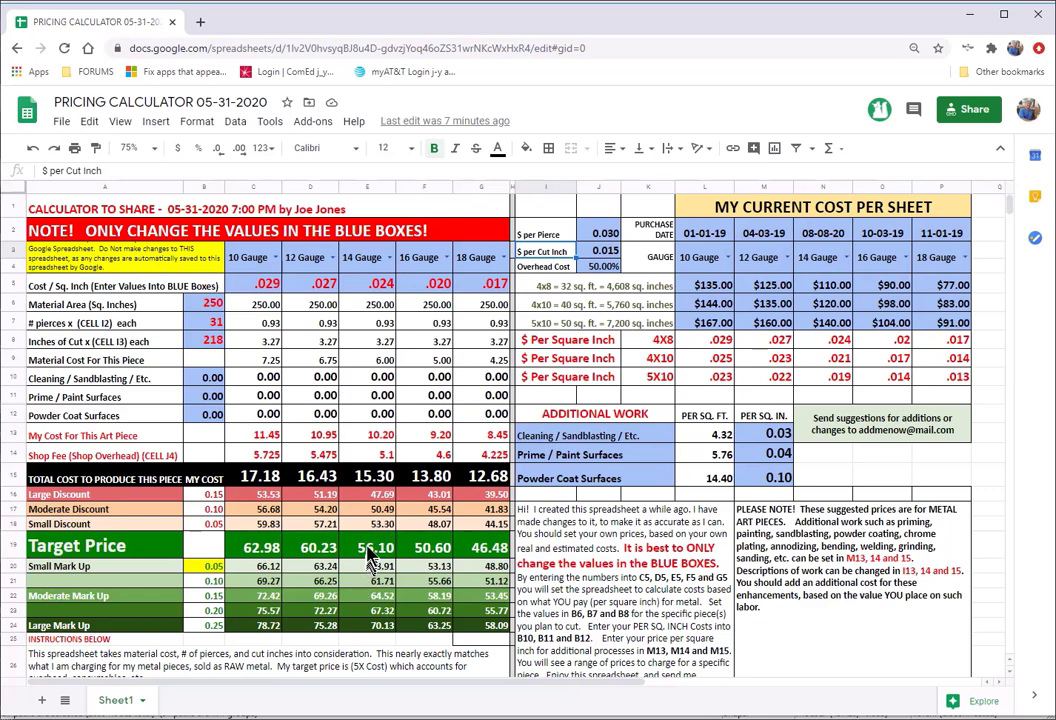
{"action": "left_click", "coordinate": [601, 255]}
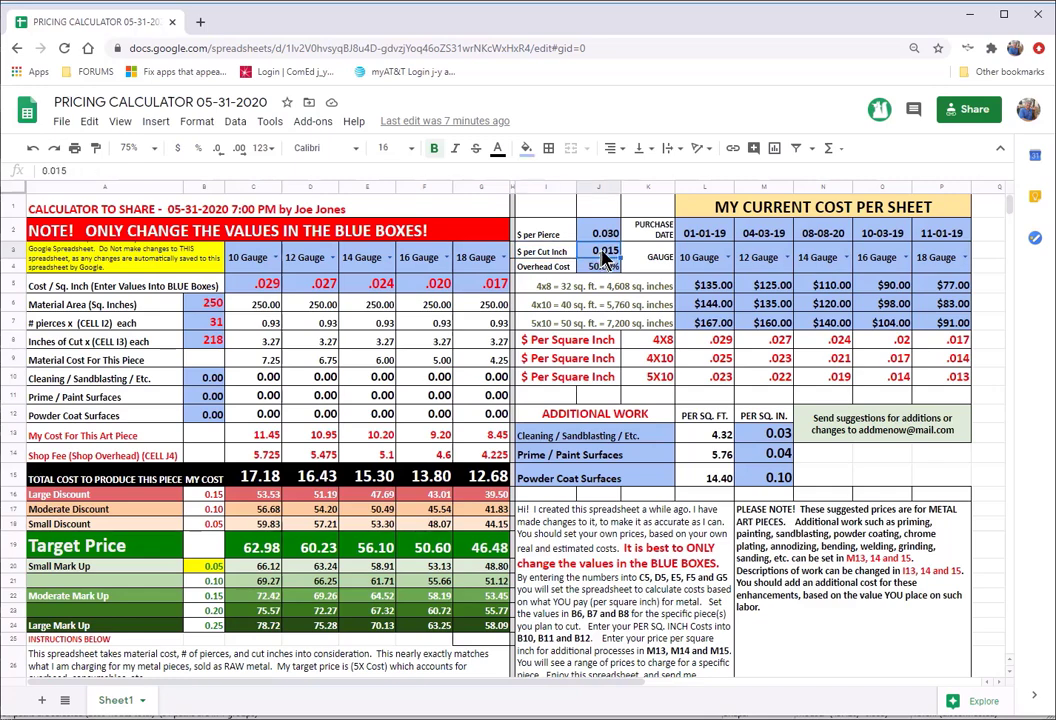
{"action": "double_click", "coordinate": [610, 251]}
{"action": "key", "text": "BackSpace"}
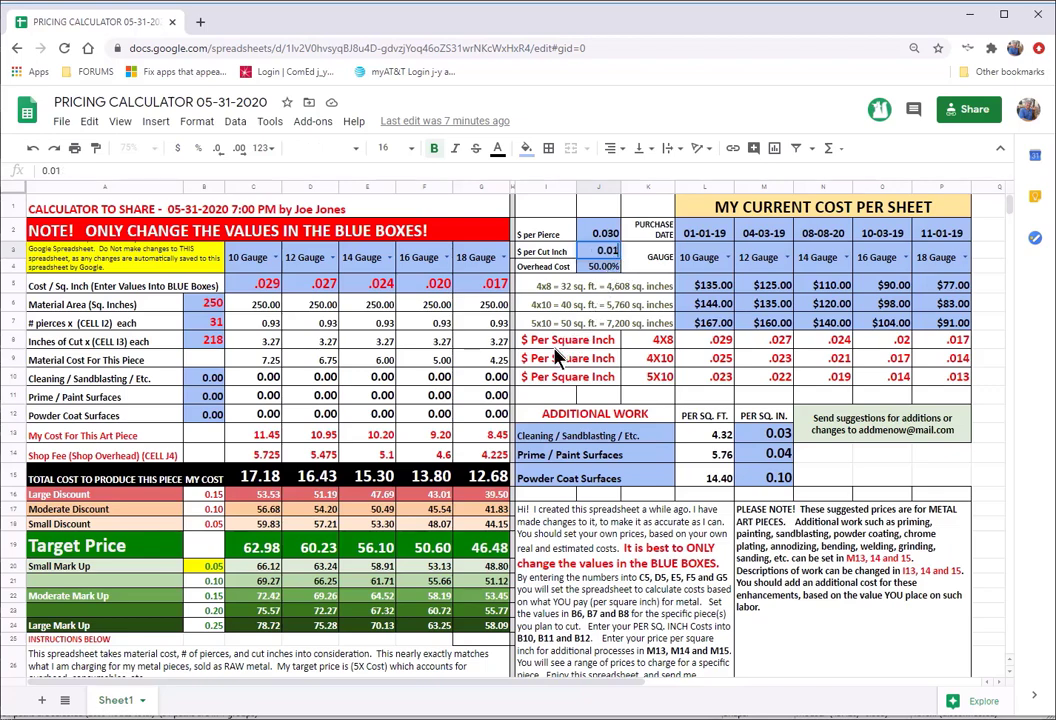
{"action": "left_click", "coordinate": [550, 289]}
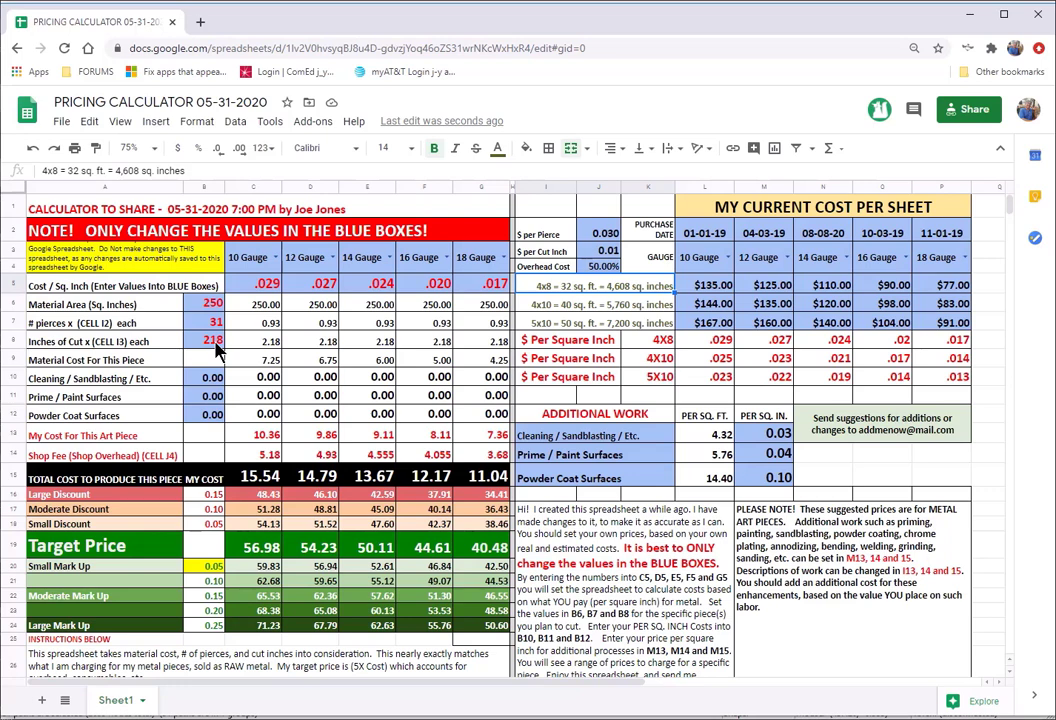
Step: Restore the cost per cut inch to 0.015
{"action": "left_click", "coordinate": [614, 252]}
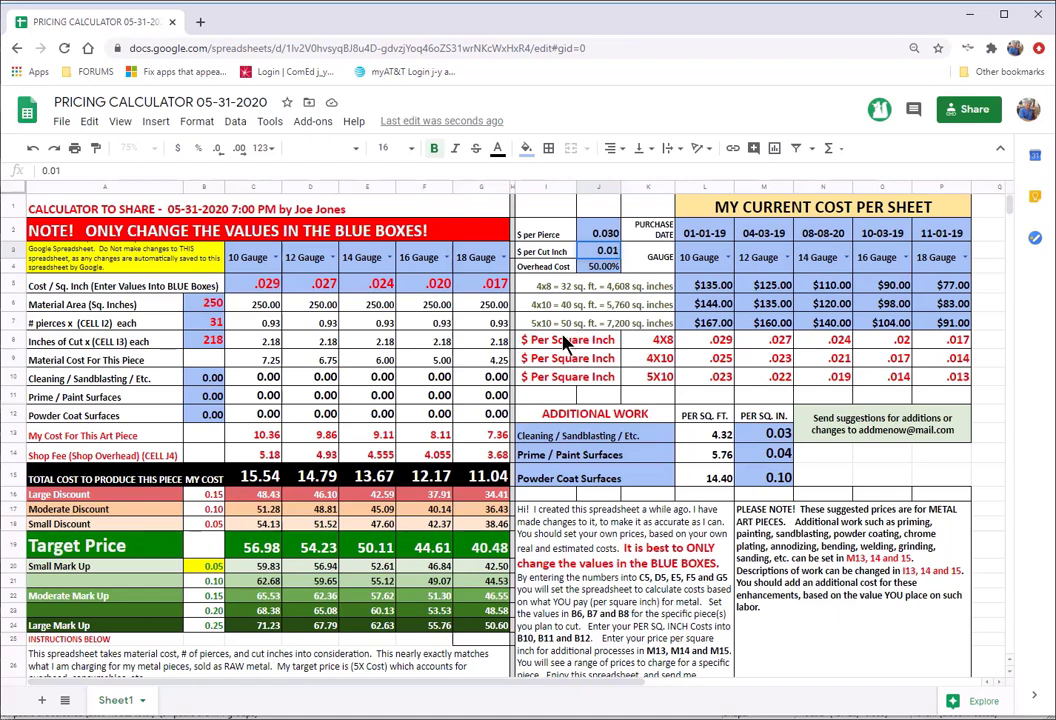
{"action": "type", "text": "0.015"}
{"action": "left_click", "coordinate": [630, 270]}
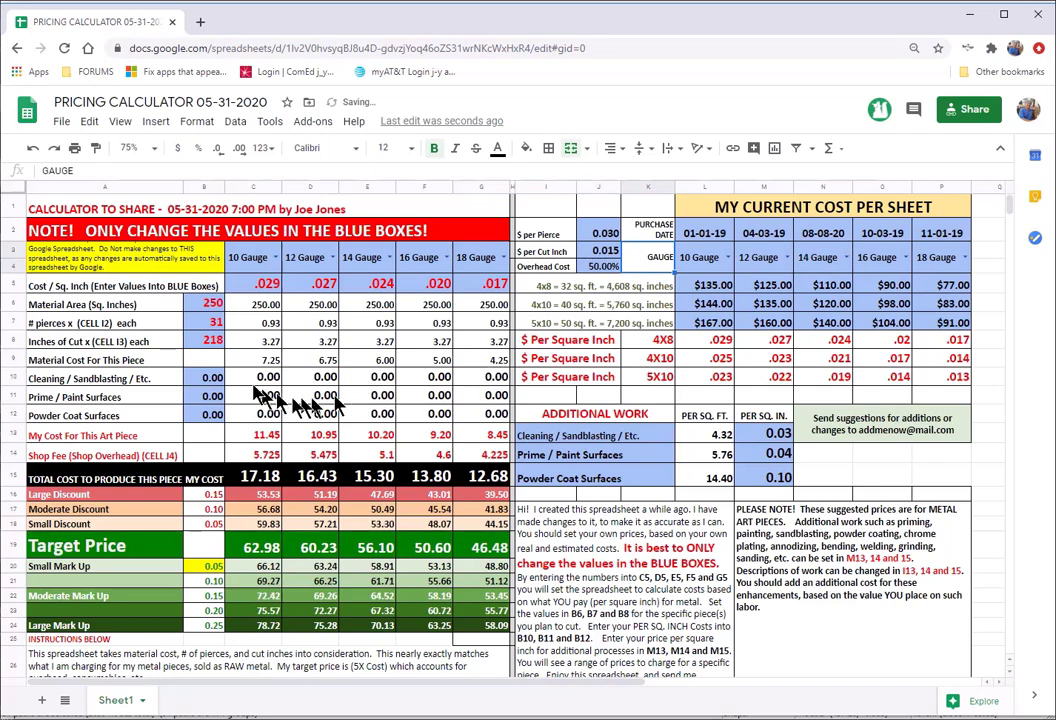
Step: Examine the 14 Gauge cost for inches of cut and the overhead cost percentage
{"action": "left_click", "coordinate": [382, 341]}
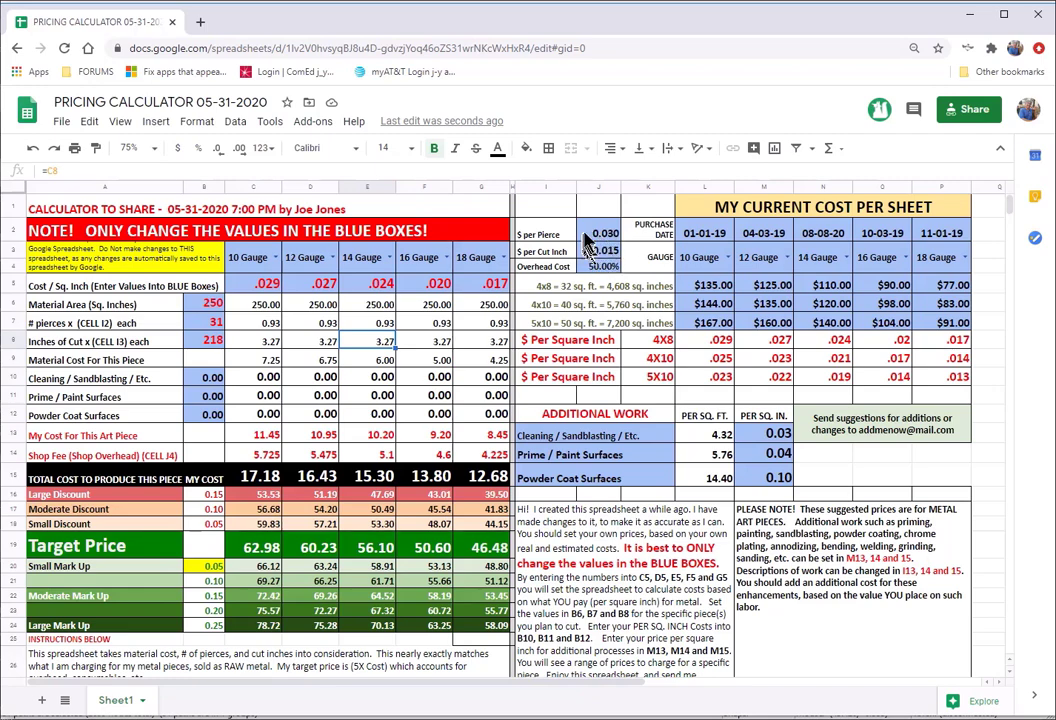
{"action": "left_click", "coordinate": [603, 268]}
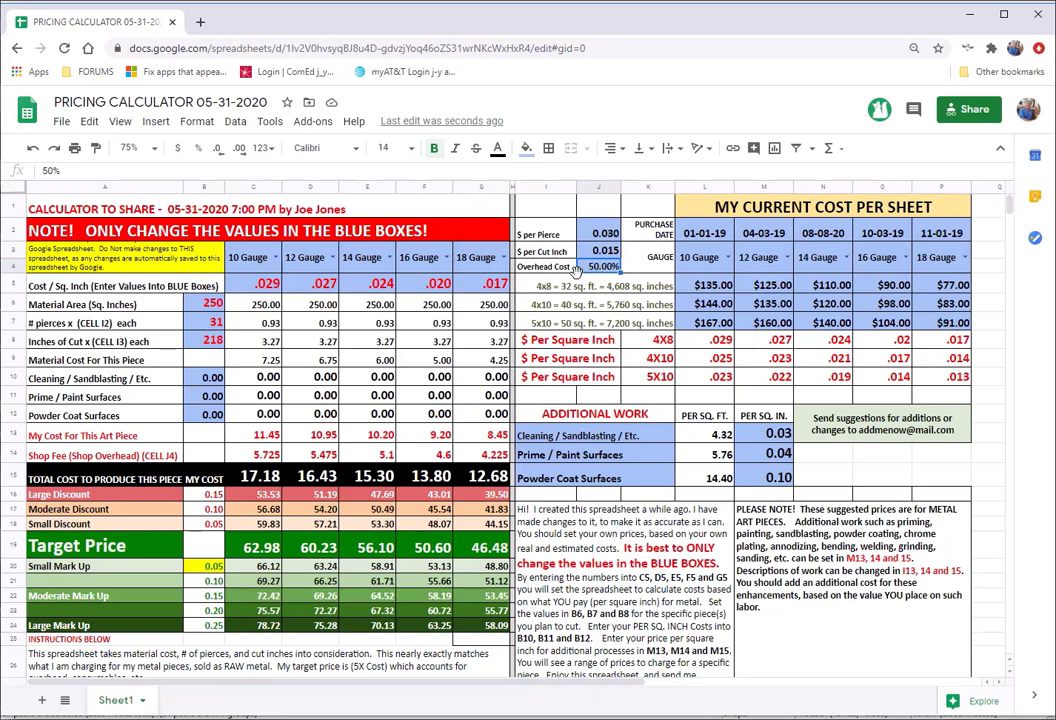
{"action": "left_click", "coordinate": [537, 274]}
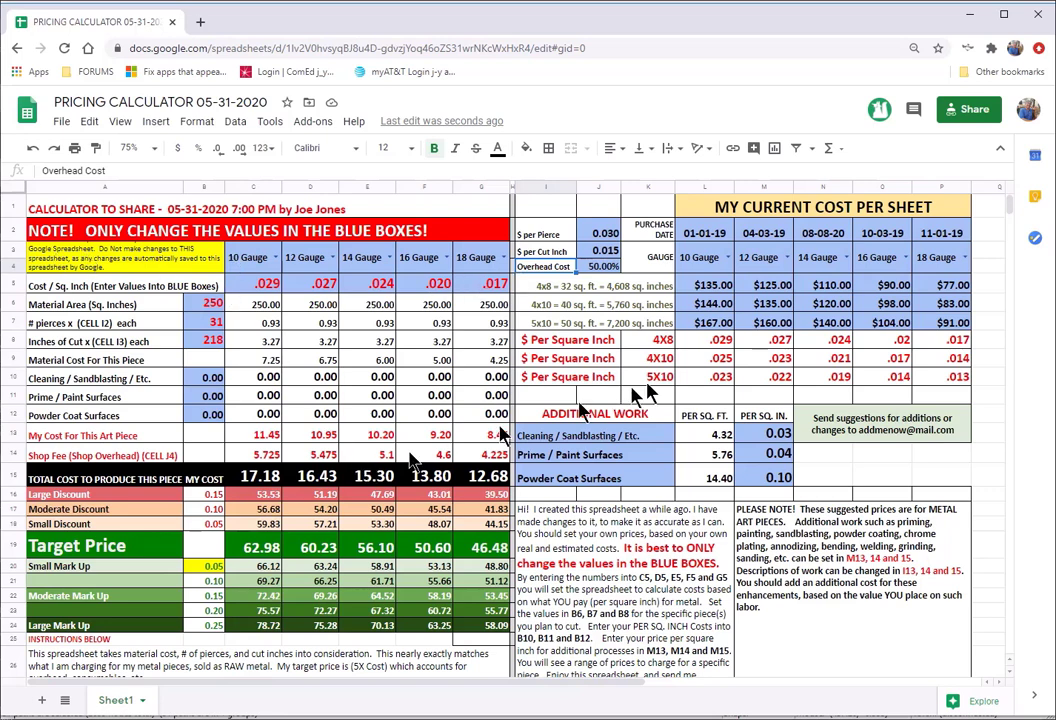
Step: Examine the additional work descriptions for cleaning / sandblasting, prime / paint surfaces and powder coat surfaces
{"action": "left_click", "coordinate": [575, 443]}
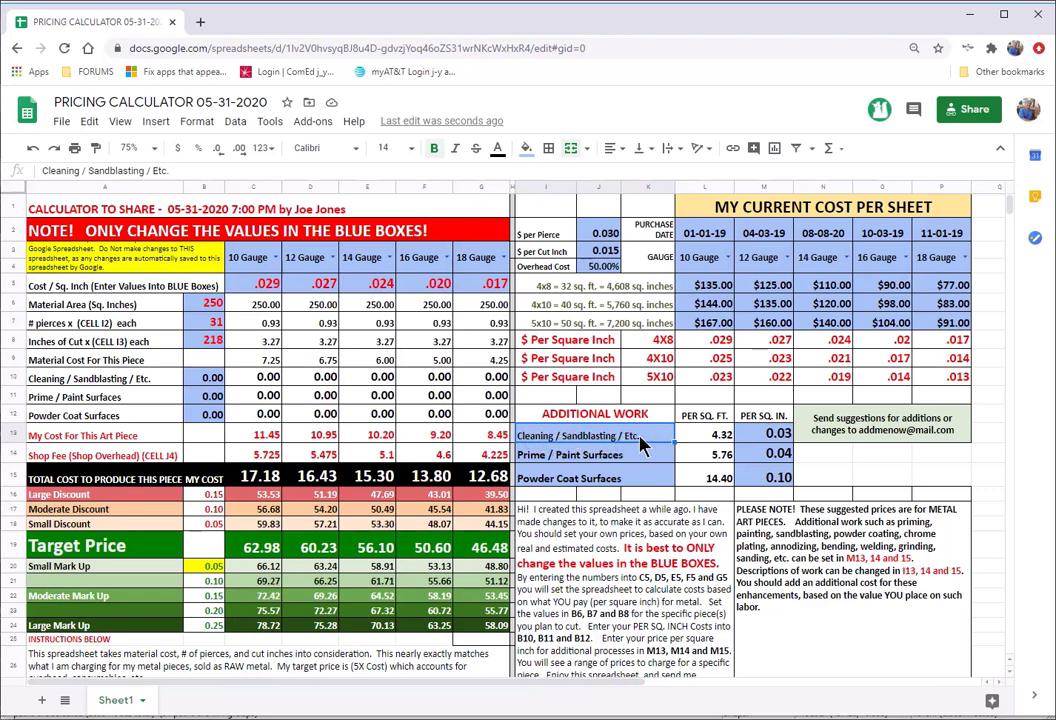
{"action": "left_click", "coordinate": [535, 459]}
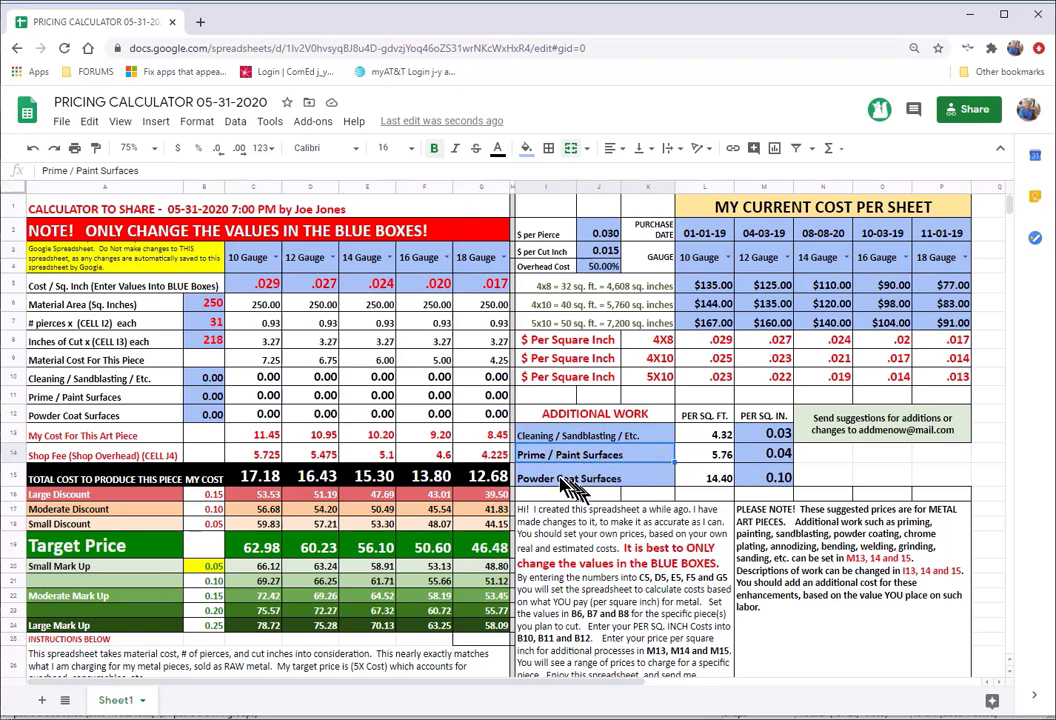
{"action": "left_click", "coordinate": [540, 478]}
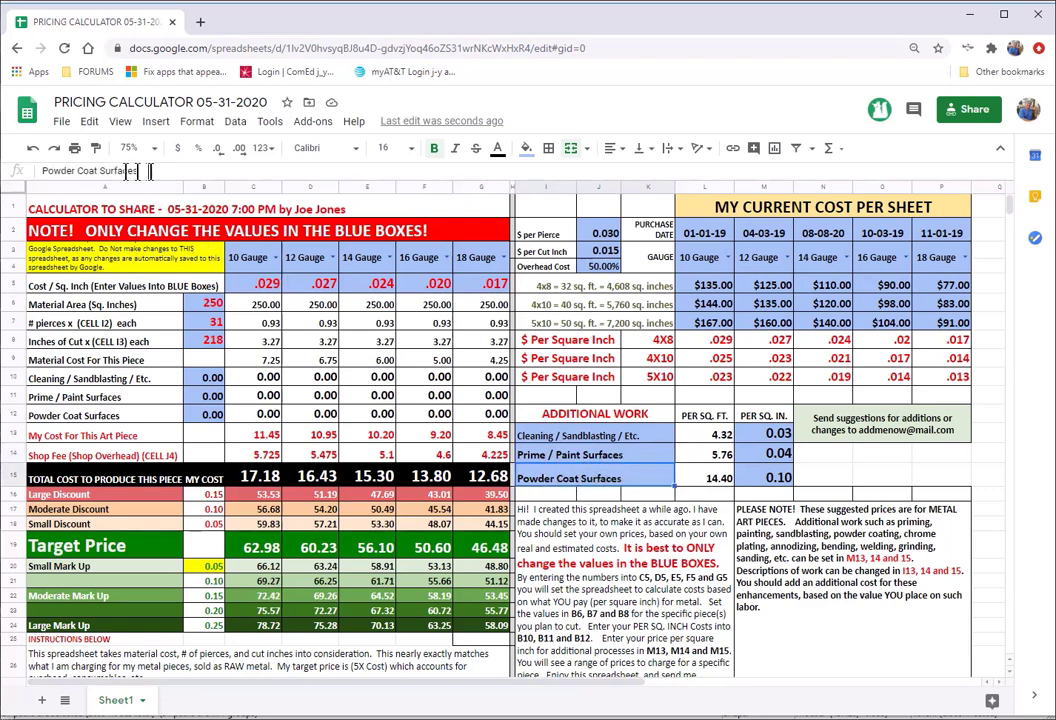
{"action": "left_click_drag", "start_coordinate": [66, 171], "coordinate": [120, 172]}
{"action": "left_click_drag", "start_coordinate": [42, 171], "coordinate": [78, 191]}
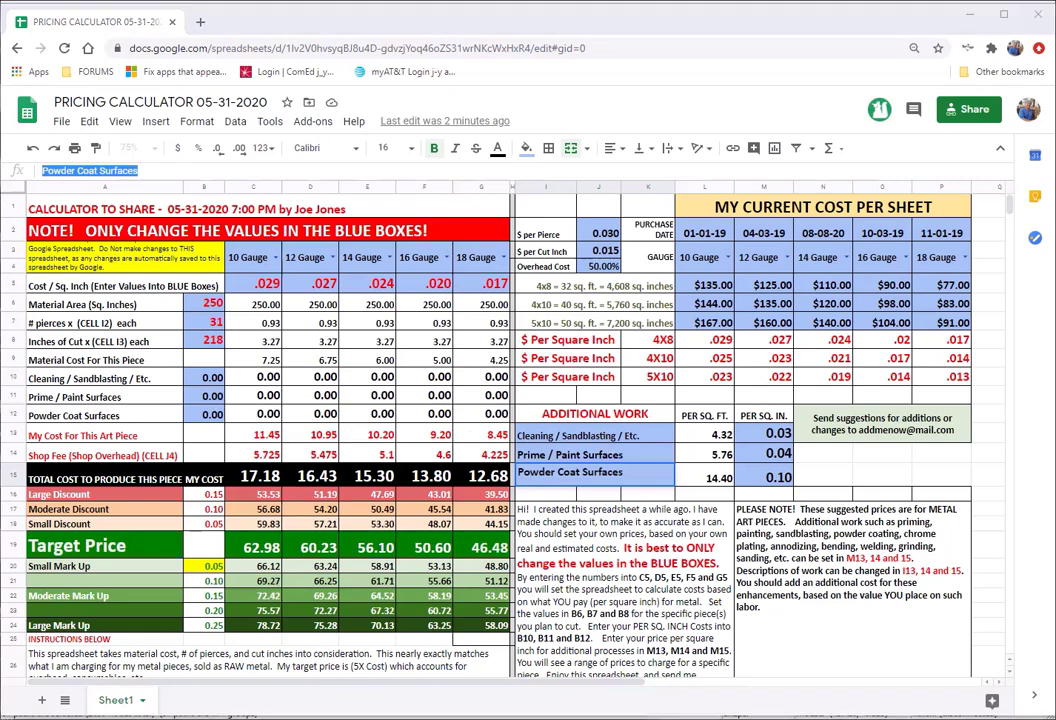
Step: Set the Prime / Paint Surfaces rate for the art piece to .04 per square inch
{"action": "left_click", "coordinate": [212, 396]}
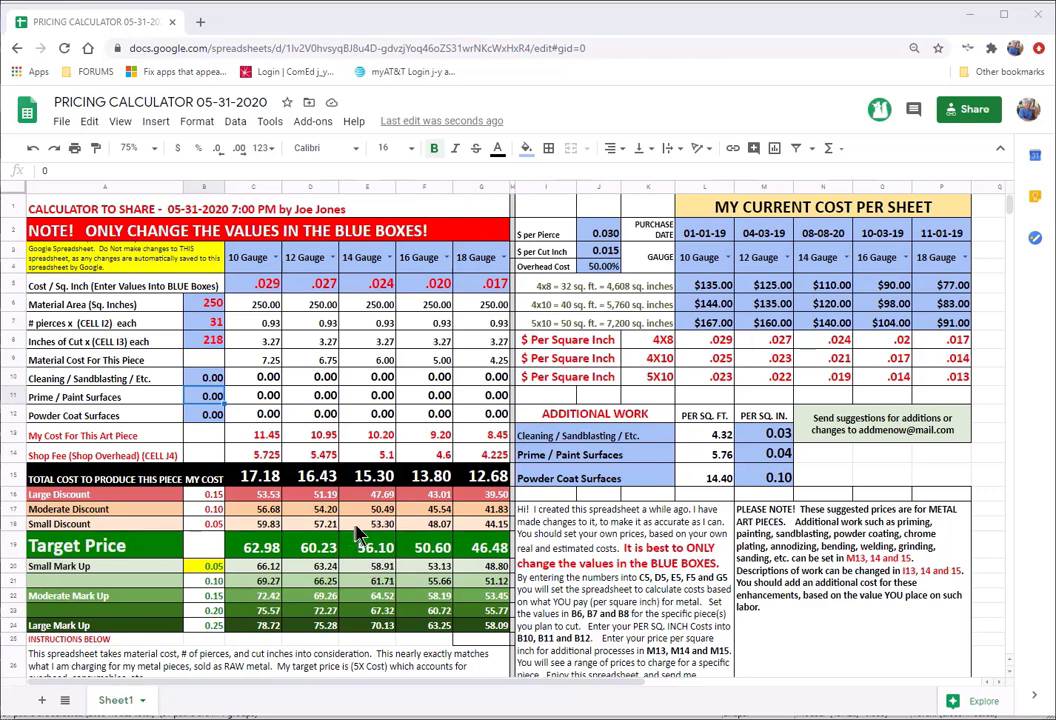
{"action": "double_click", "coordinate": [210, 397]}
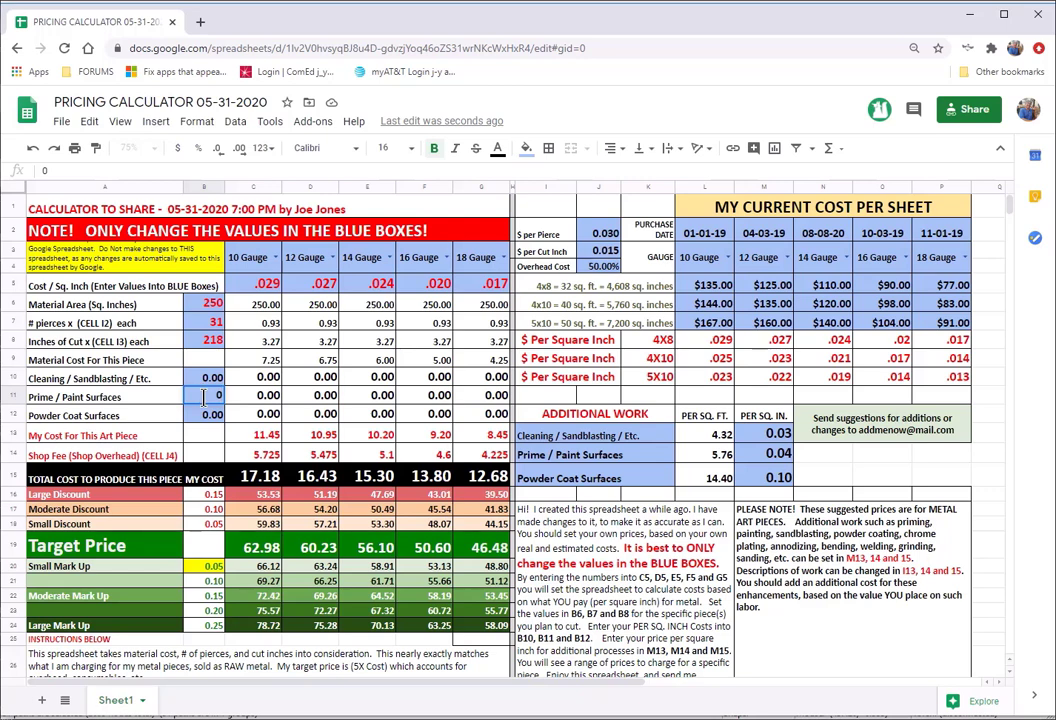
{"action": "type", "text": ".04"}
{"action": "key", "text": "Return"}
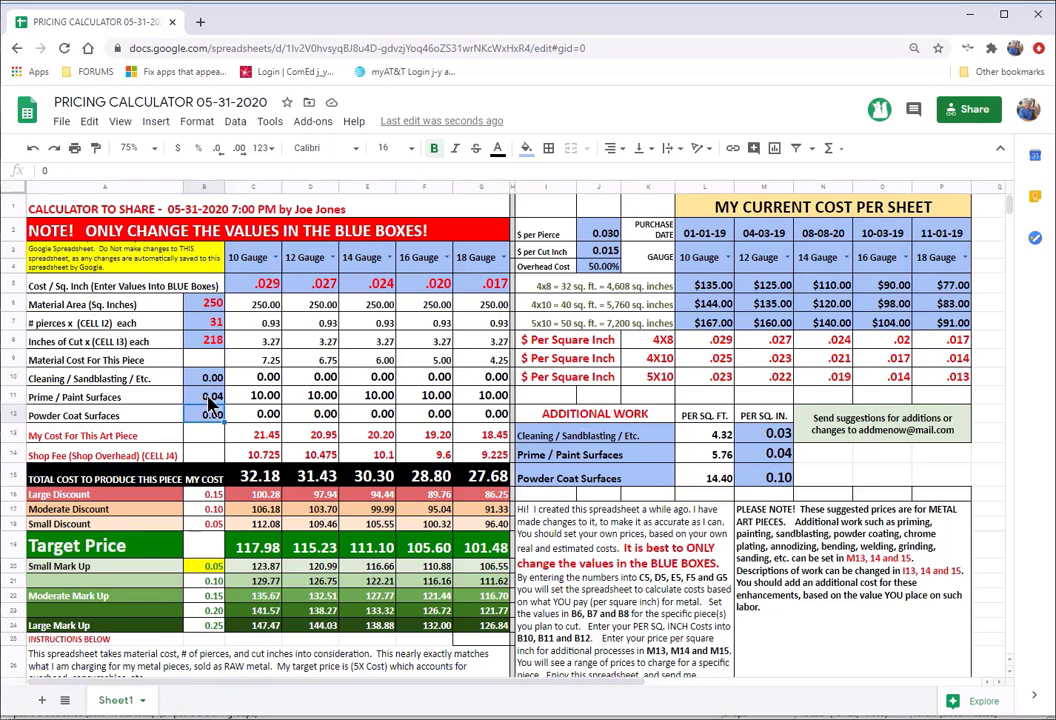
Step: Reset the Prime / Paint Surfaces rate for the art piece to 0
{"action": "left_click", "coordinate": [210, 403]}
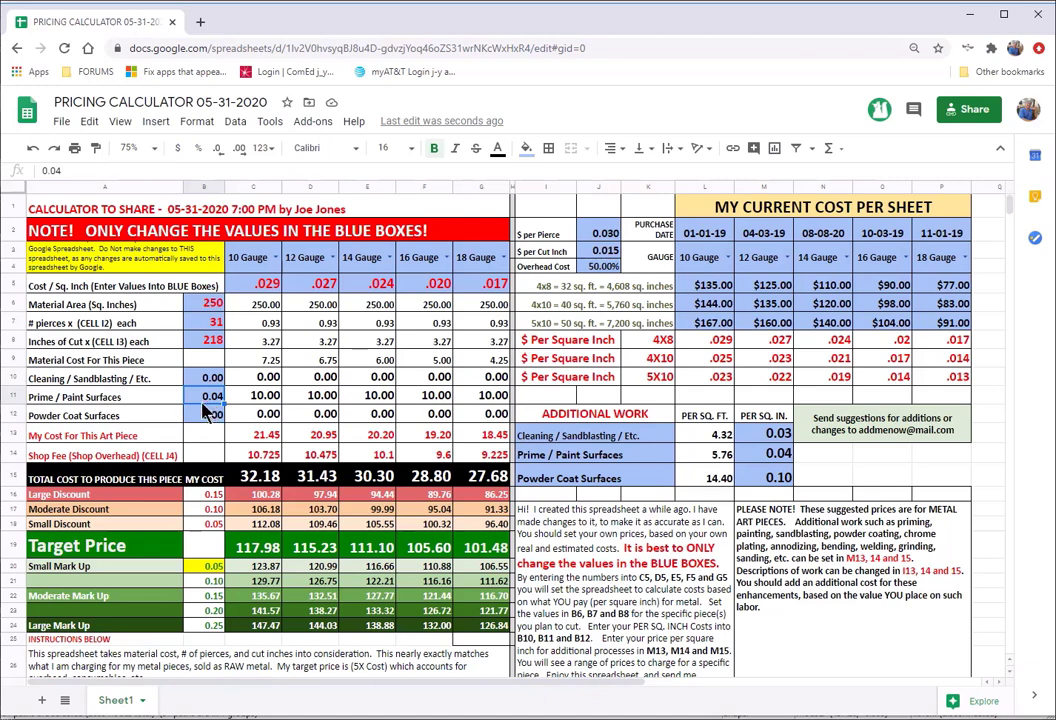
{"action": "type", "text": "0"}
{"action": "key", "text": "Return"}
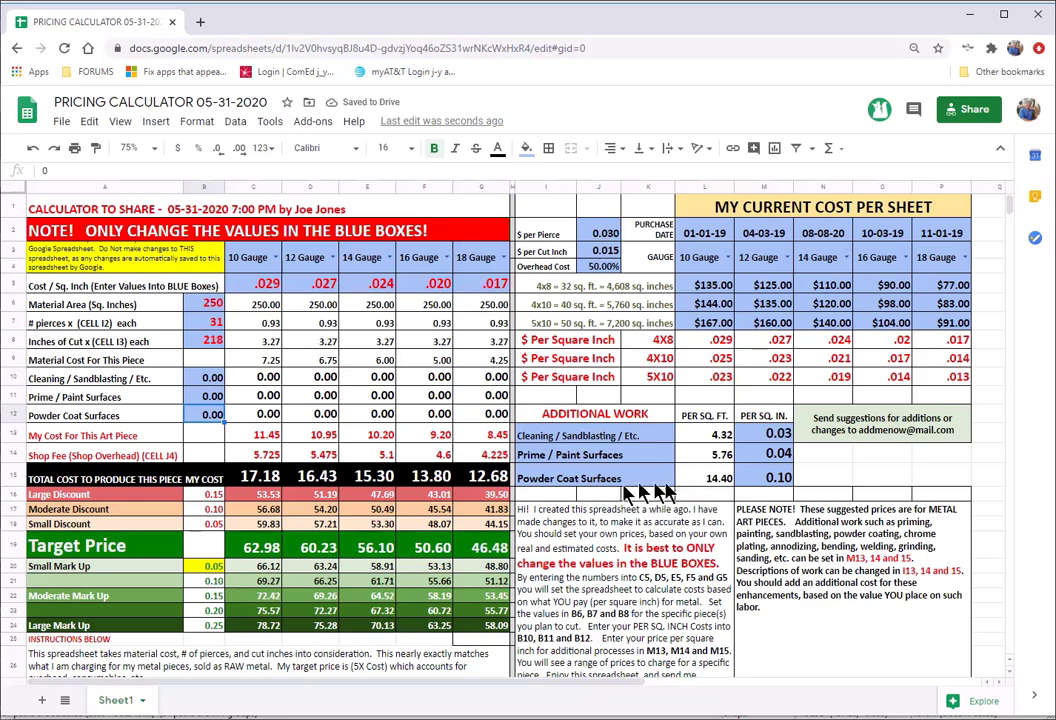
Step: Set the Powder Coat Surfaces rate to .1 per square inch and check the 14 Gauge target price
{"action": "double_click", "coordinate": [204, 418]}
{"action": "type", "text": ".1"}
{"action": "key", "text": "Return"}
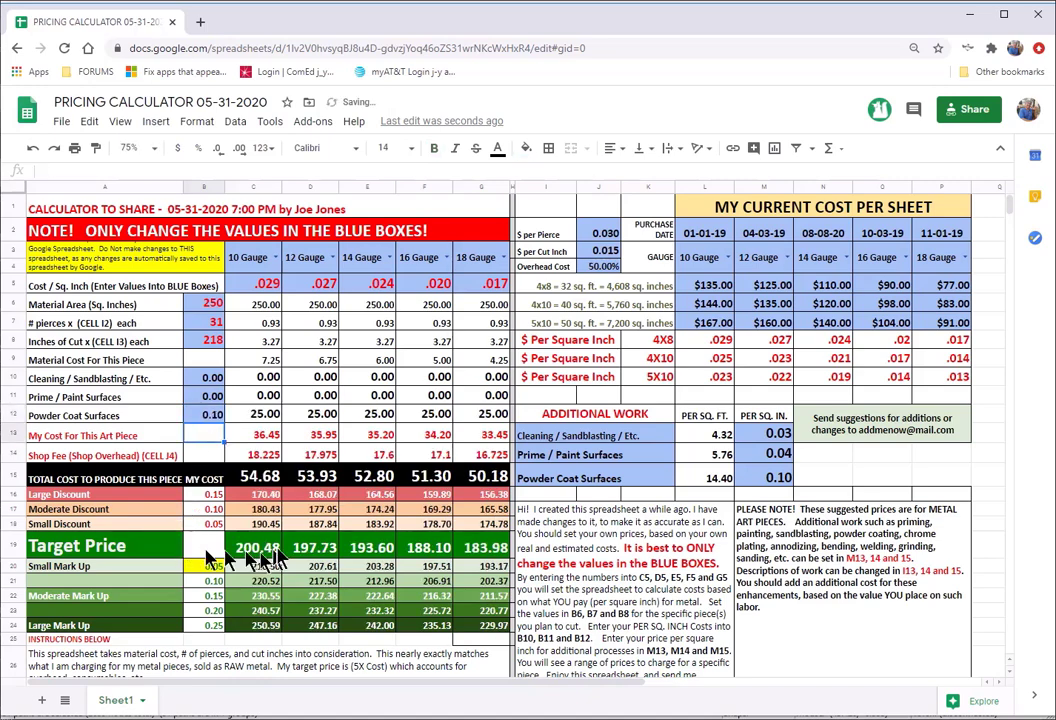
{"action": "left_click", "coordinate": [375, 550]}
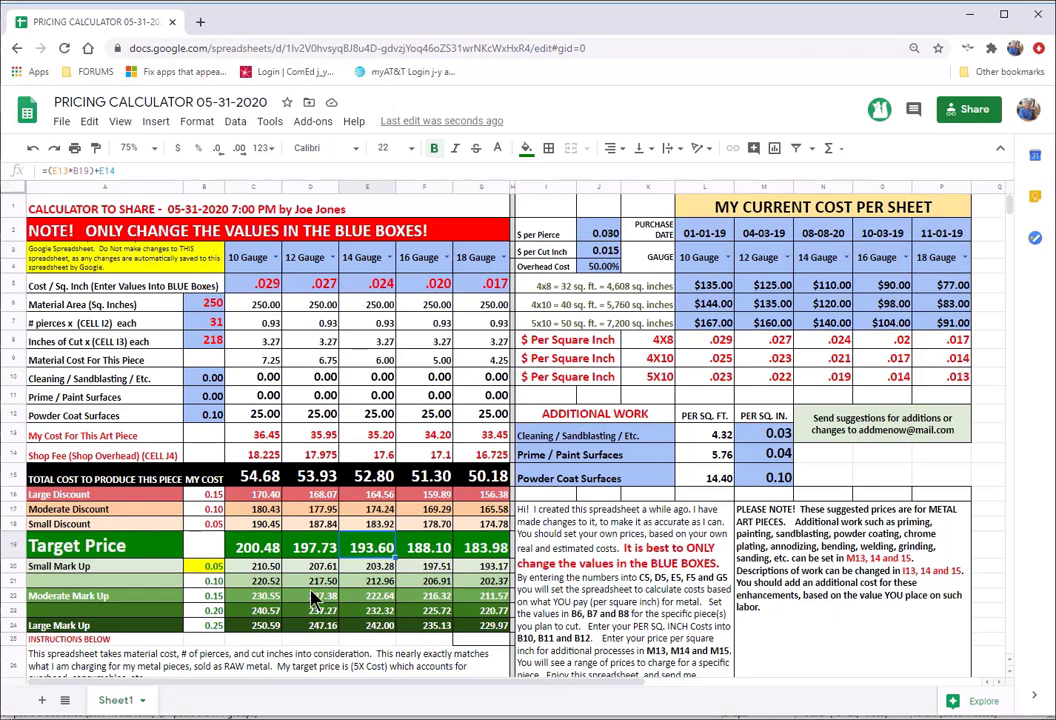
Step: Set the Powder Coat Surfaces rate for the art piece to 0.02 per square inch and check the 14 Gauge target price
{"action": "double_click", "coordinate": [211, 420]}
{"action": "left_click_drag", "start_coordinate": [211, 420], "coordinate": [235, 423]}
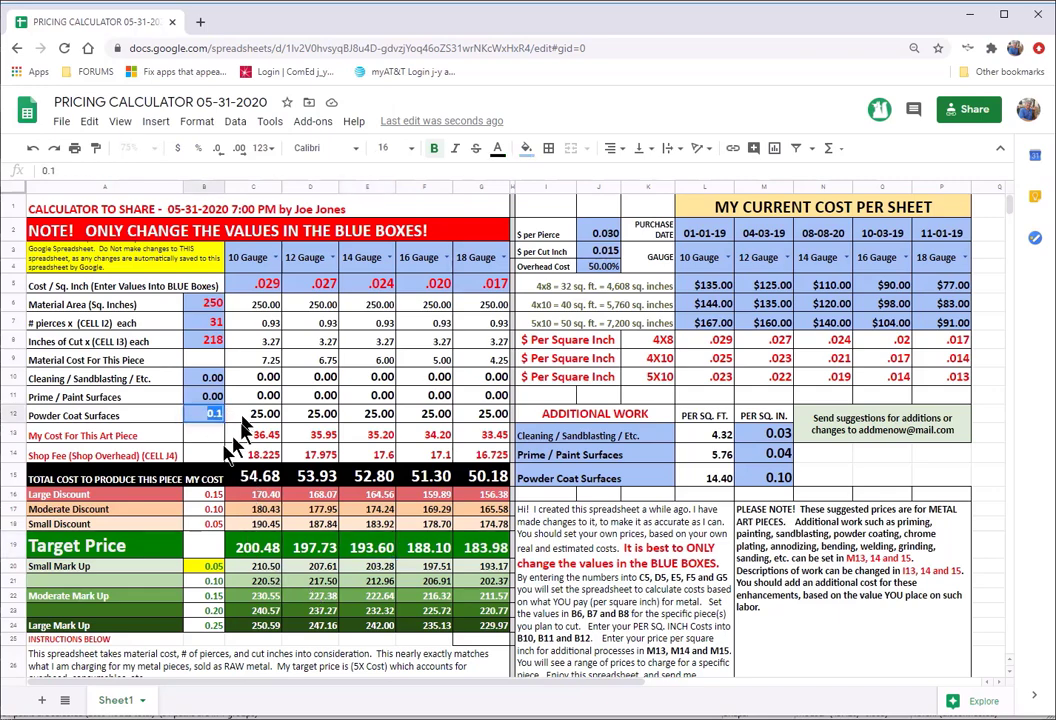
{"action": "type", "text": "0.02"}
{"action": "key", "text": "Return"}
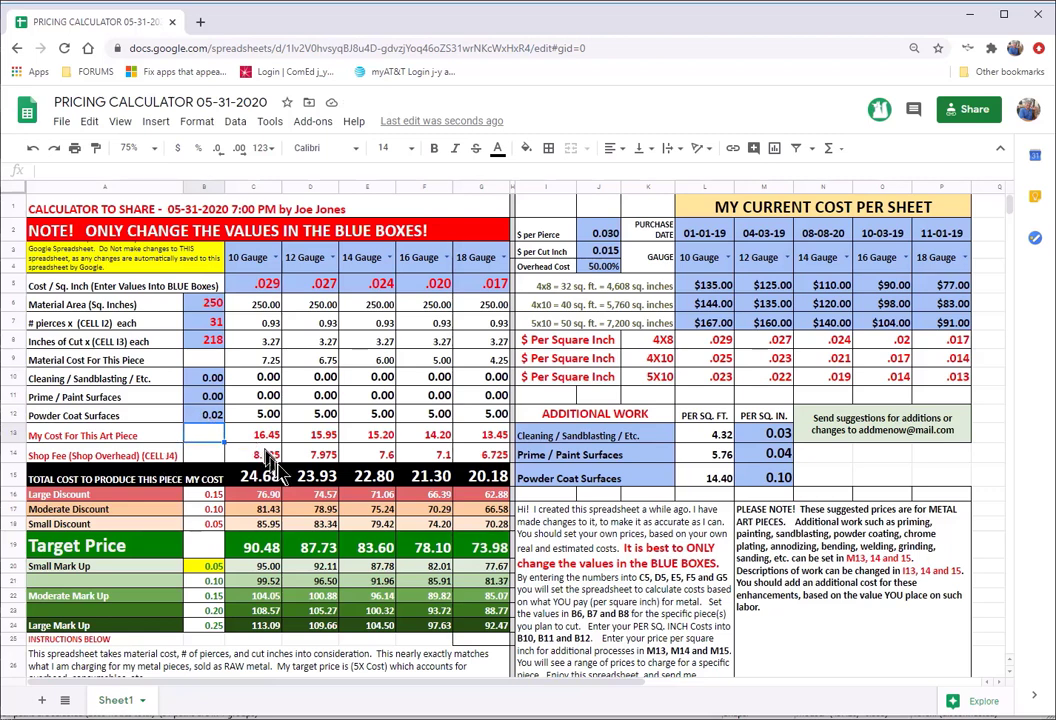
{"action": "left_click", "coordinate": [371, 548]}
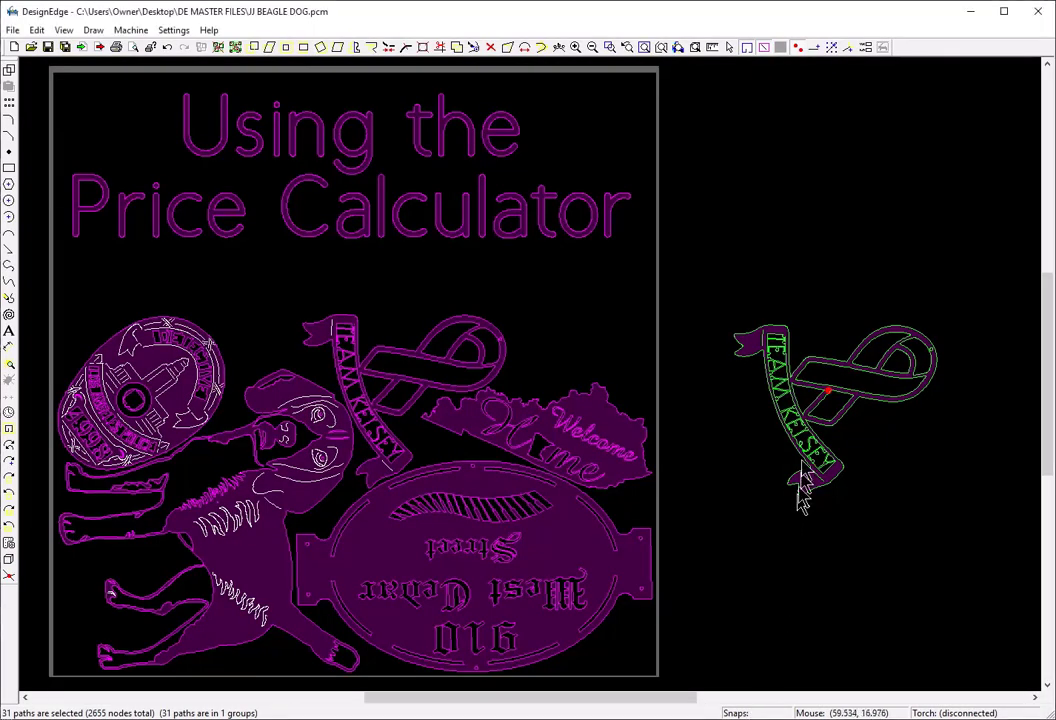
Step: In DesignEdge, delete the ribbon copy beside the sheet and place a copy of the beagle dog in that empty space
{"action": "key", "text": "Delete"}
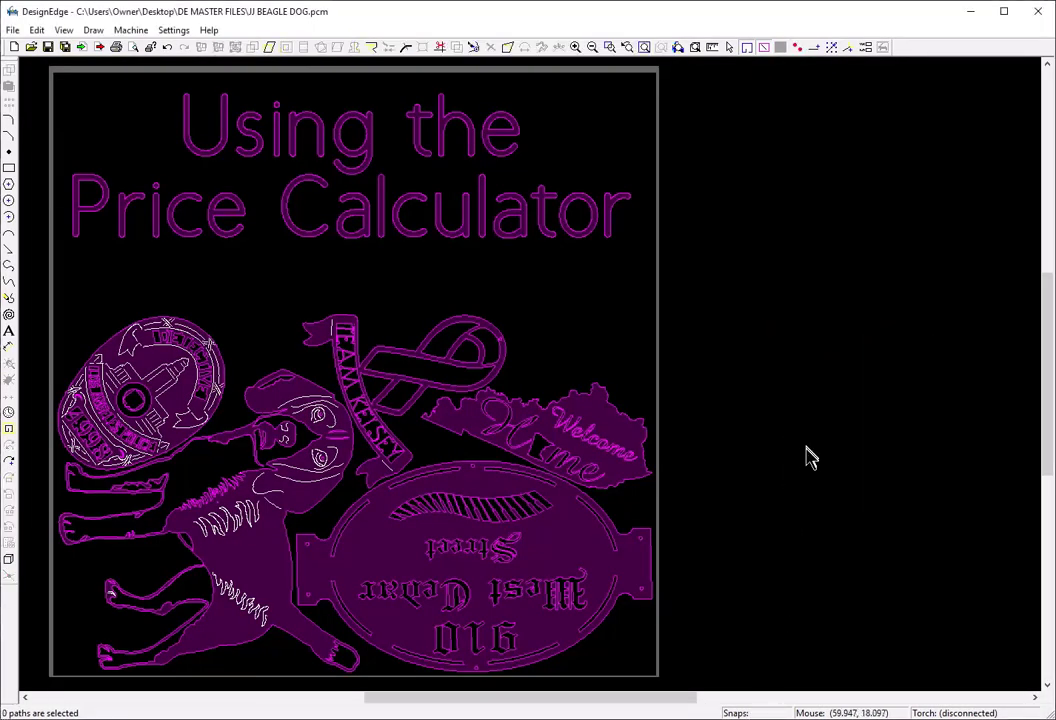
{"action": "left_click", "coordinate": [210, 523]}
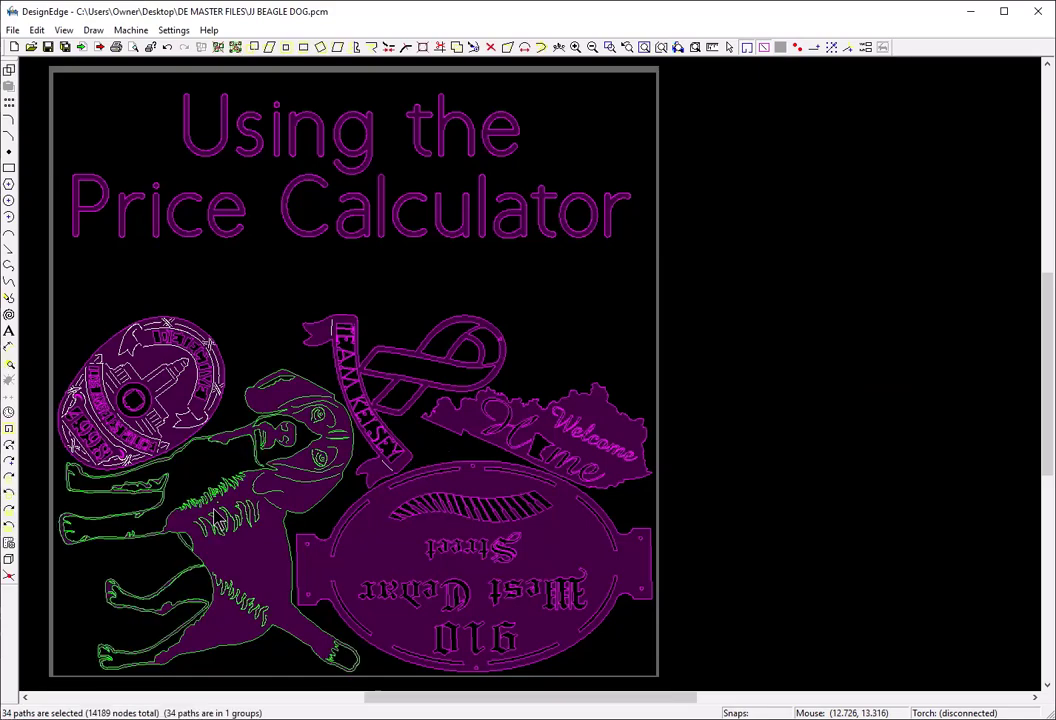
{"action": "key", "text": "ctrl+c"}
{"action": "left_click", "coordinate": [835, 385]}
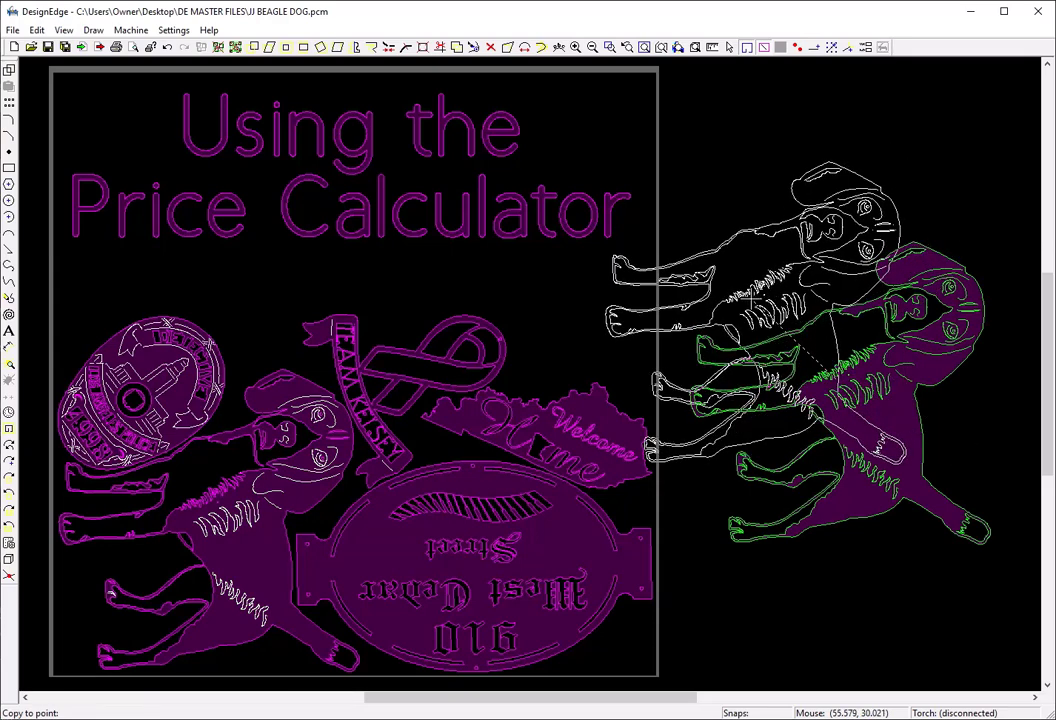
{"action": "key", "text": "Escape"}
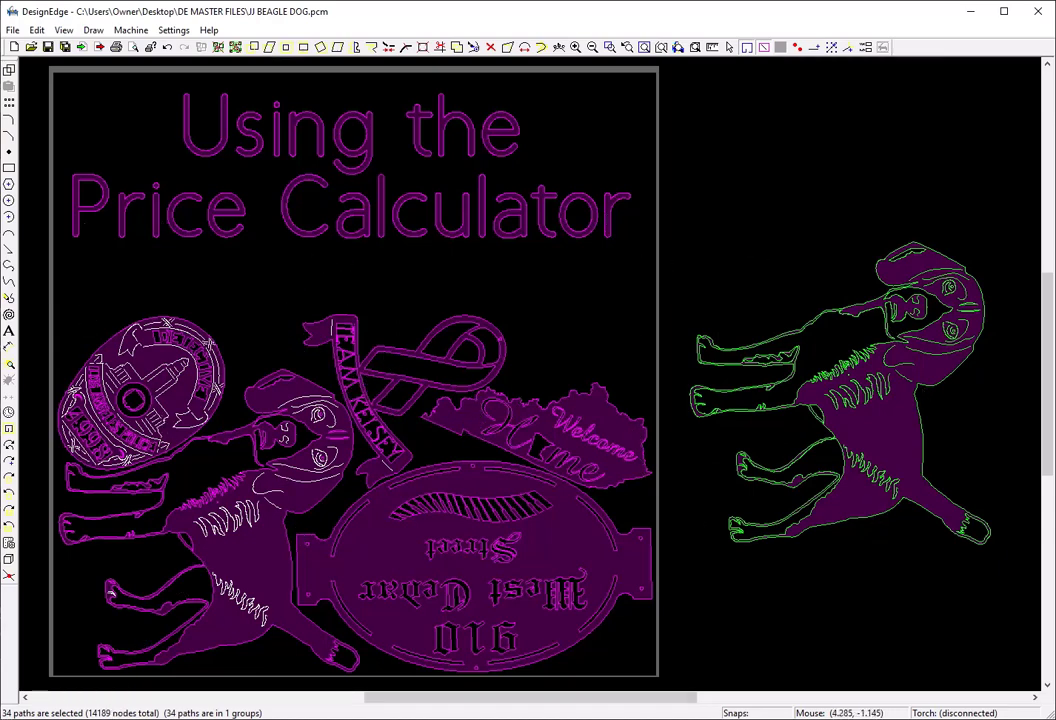
Step: Switch back to the PRICING CALCULATOR spreadsheet in Chrome
{"action": "mouse_move", "coordinate": [420, 712]}
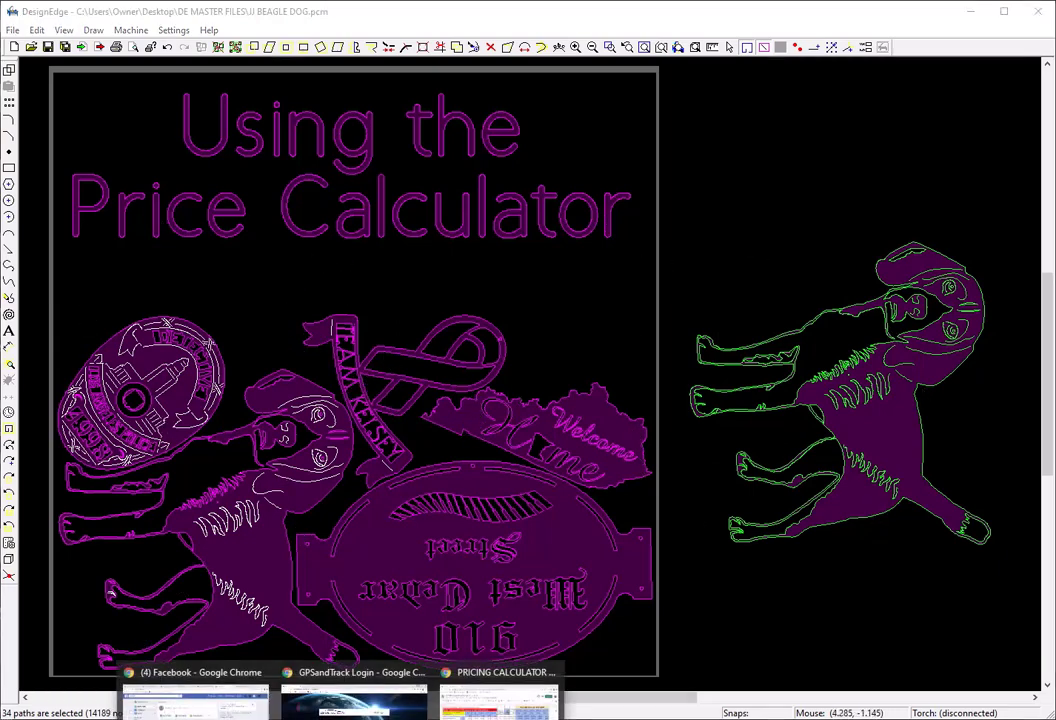
{"action": "left_click", "coordinate": [470, 700]}
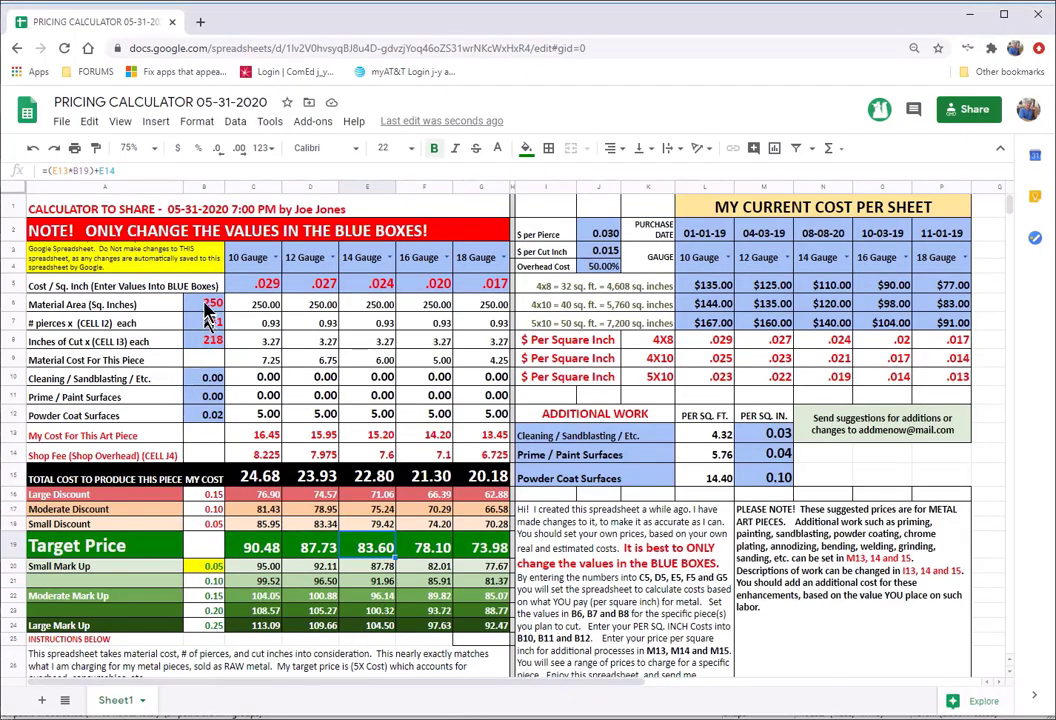